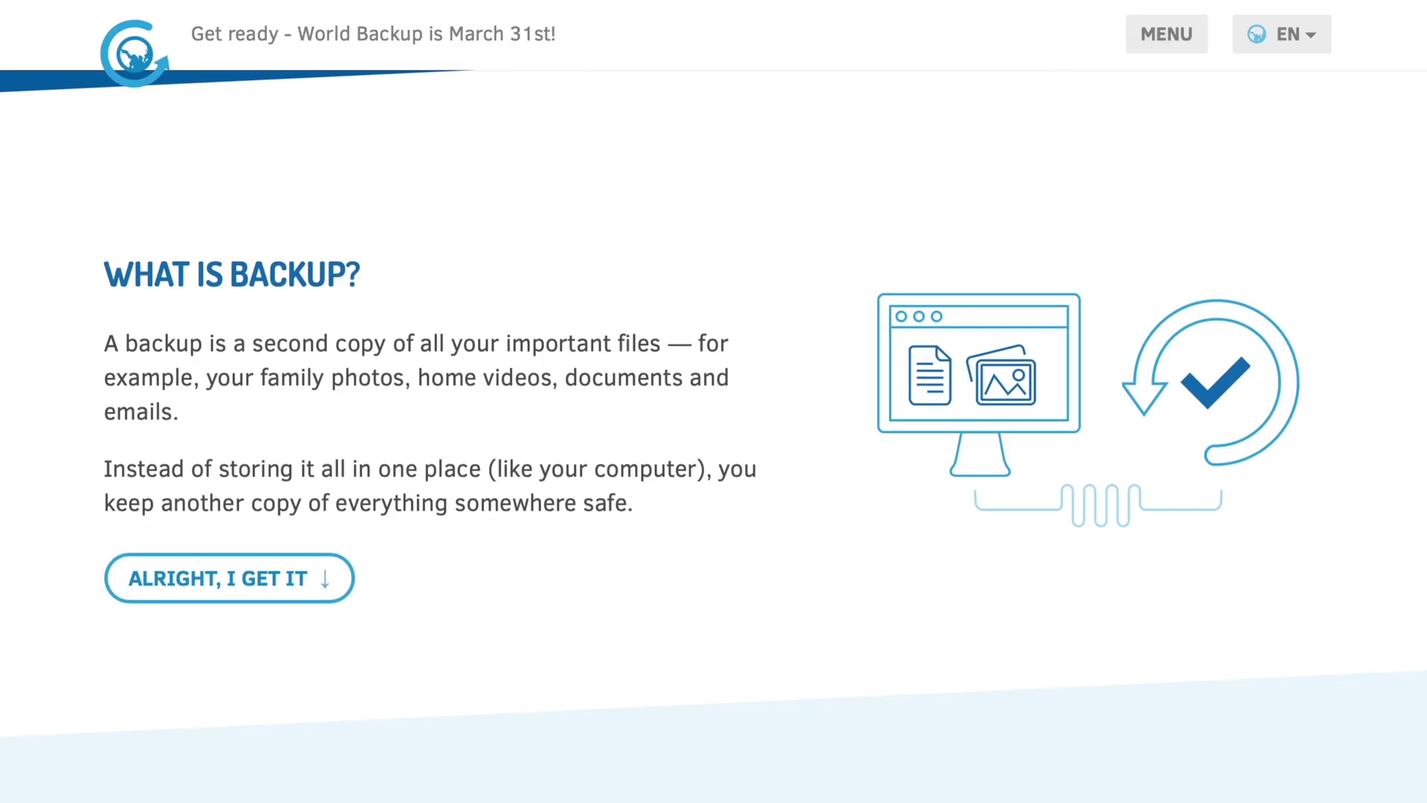
- Scroll the World Backup Day page past 'But why should I backup?' to the statistics grid
scroll(713, 402, down, 5)
scroll(714, 401, down, 5)
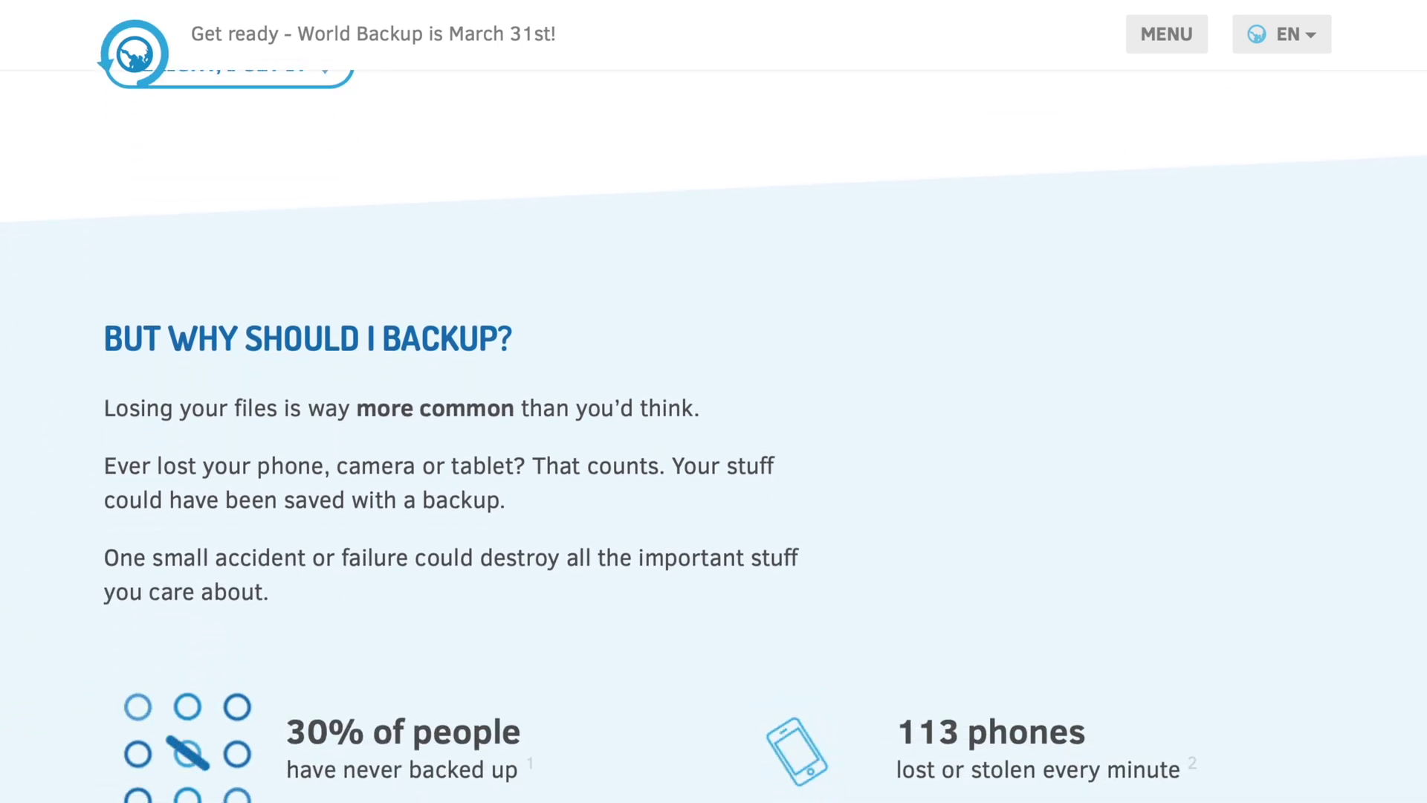
scroll(713, 401, down, 1)
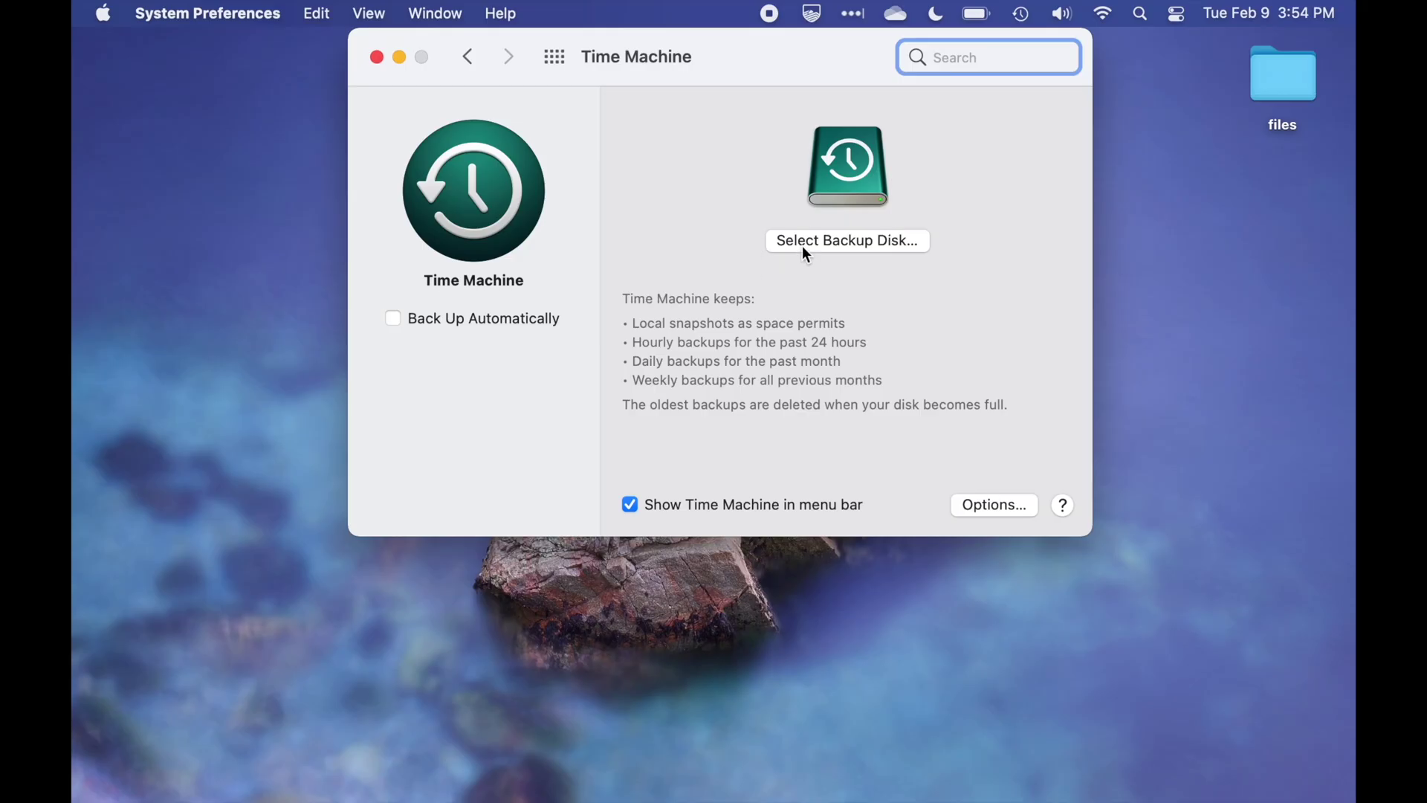
- Set TimeMachine on BlackBox.local as the Time Machine backup disk and begin connecting
click(805, 242)
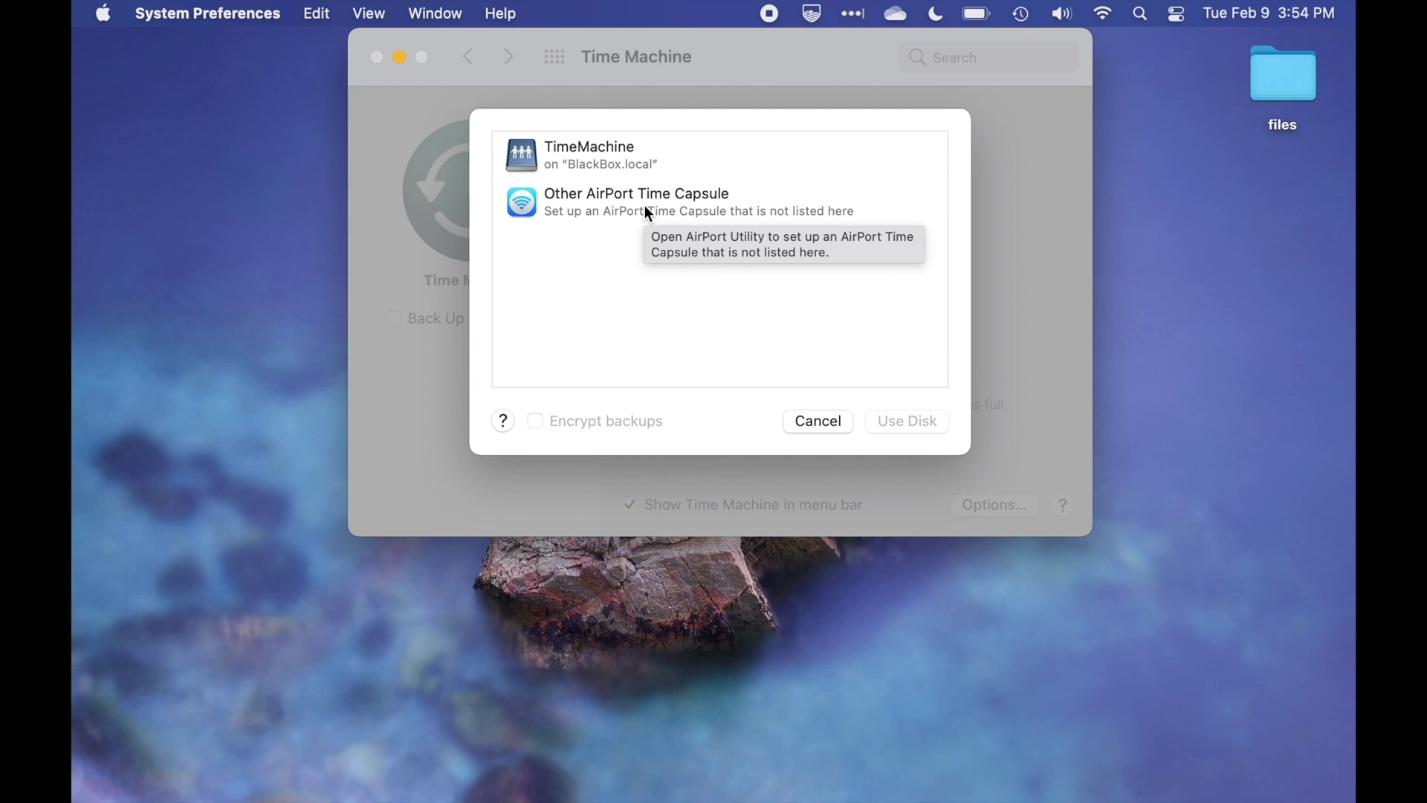
click(606, 153)
click(925, 427)
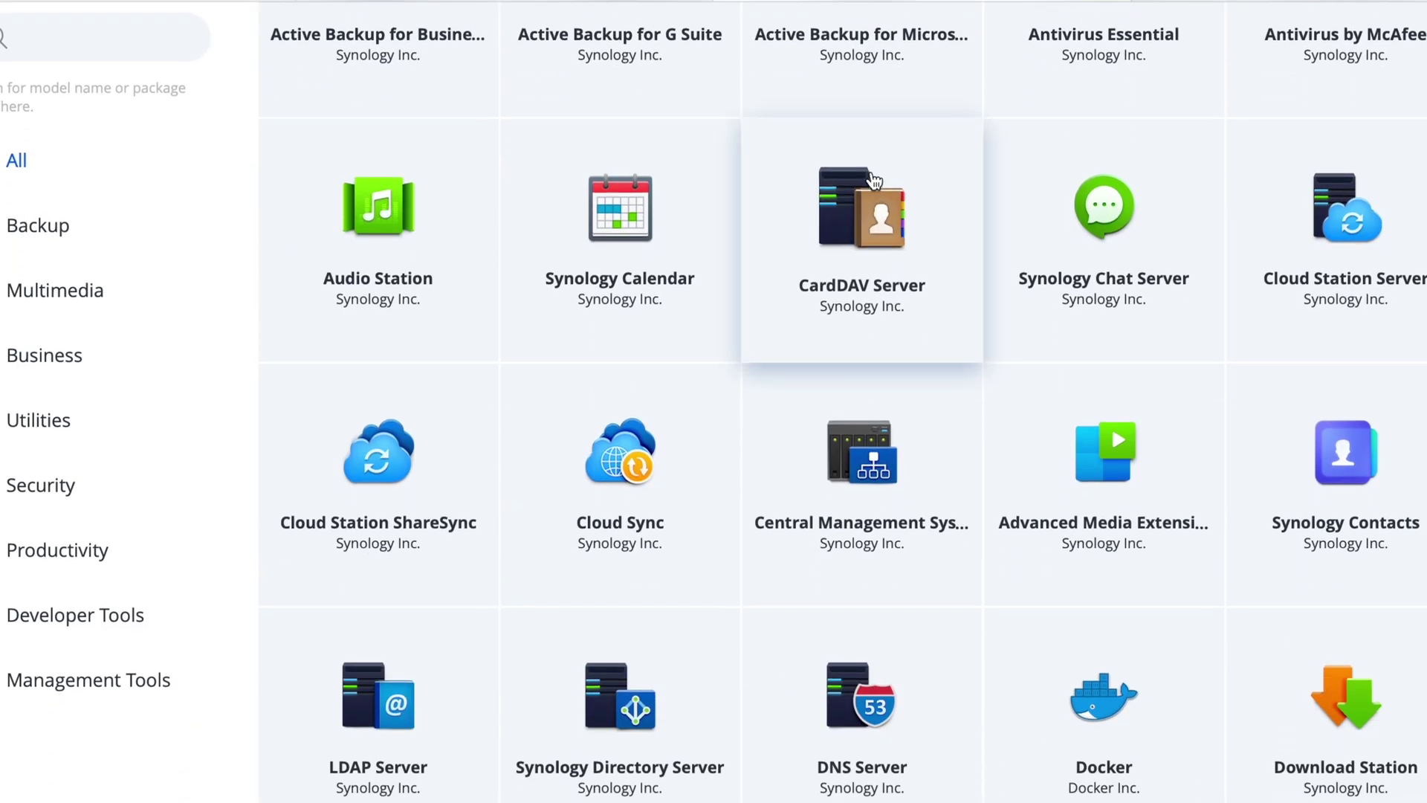
- Scroll the Package Center All packages grid down to Hyper Backup Vault and Log Center
scroll(873, 181, down, 5)
scroll(873, 178, down, 2)
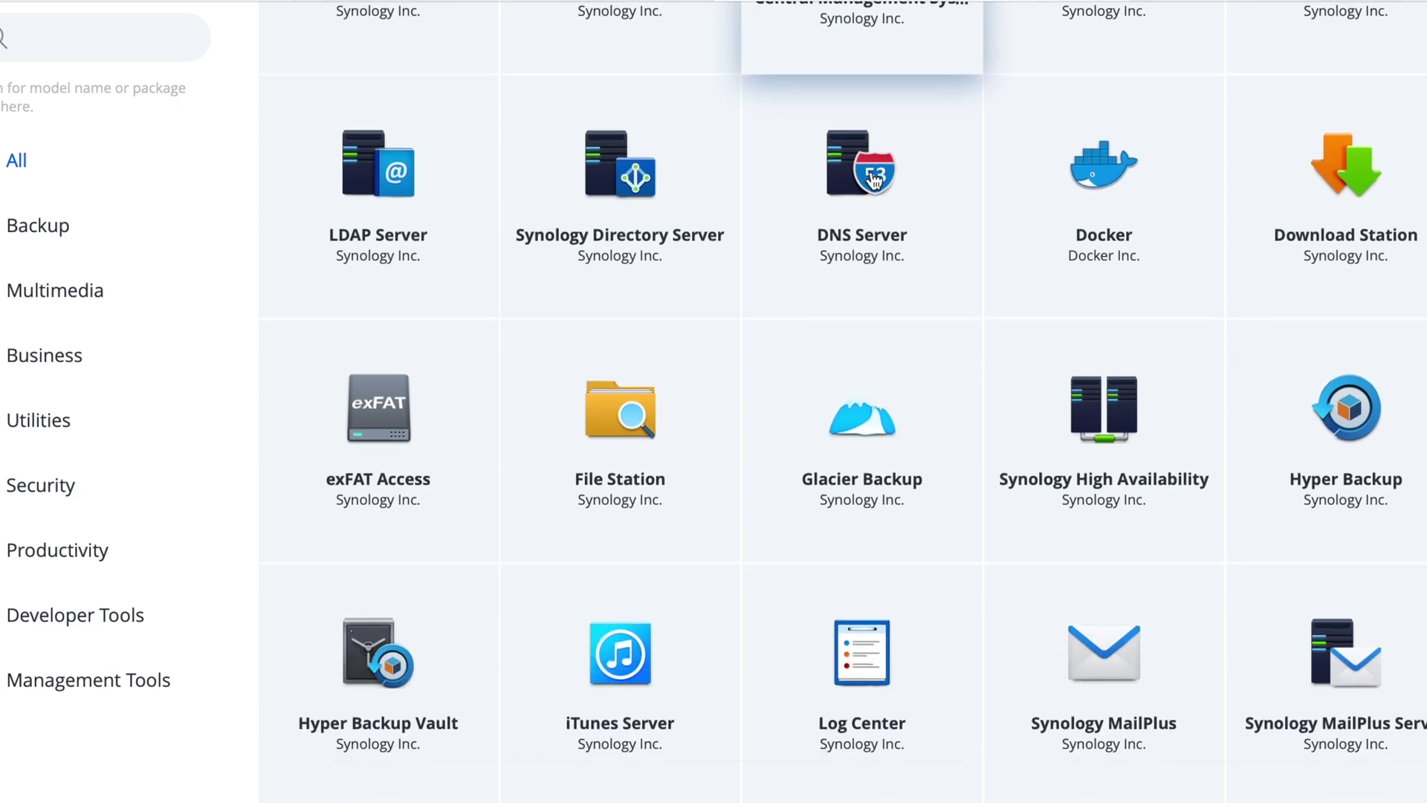
scroll(873, 181, down, 2)
scroll(874, 181, down, 4)
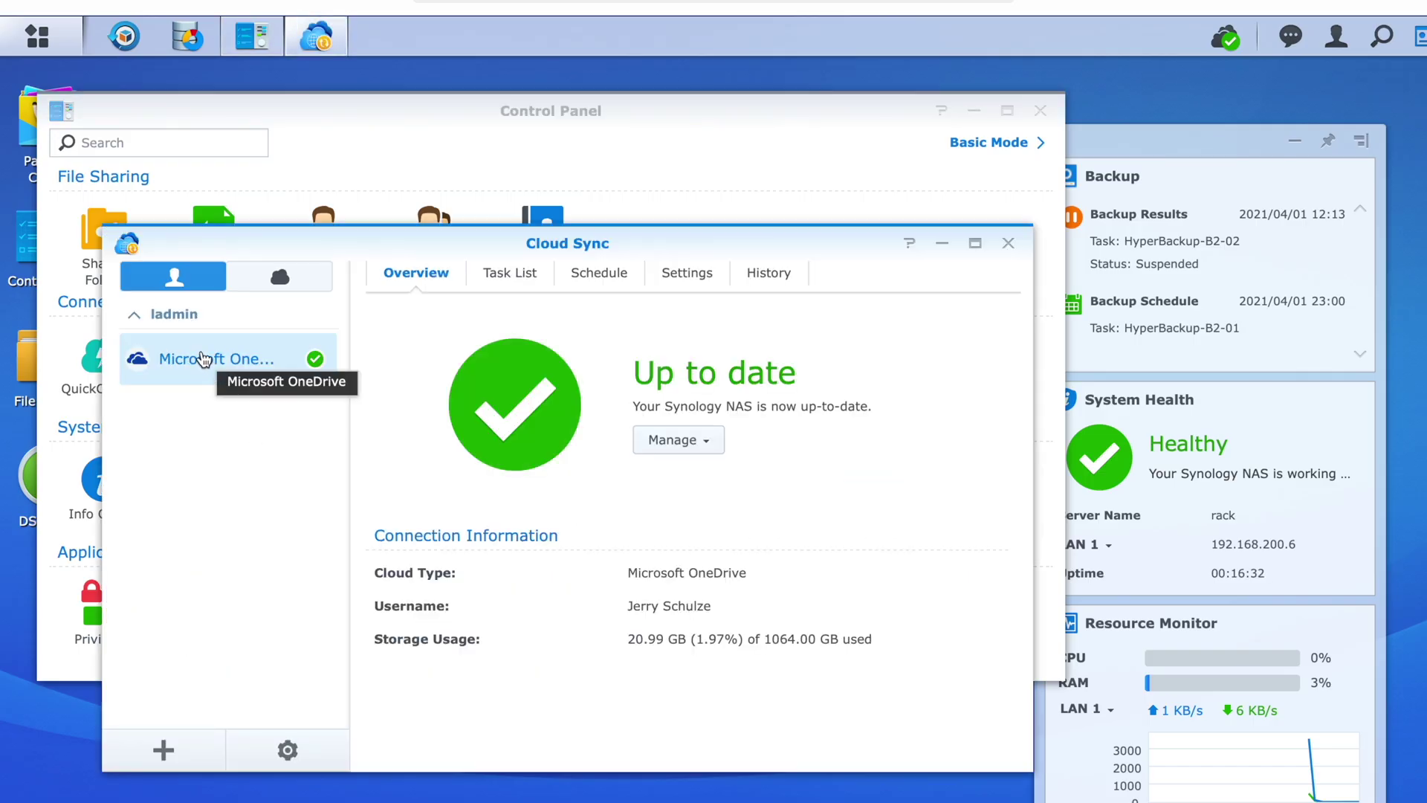
- Check the OneDrive sync tasks and schedule, then list the Time Machine shared folders
click(525, 282)
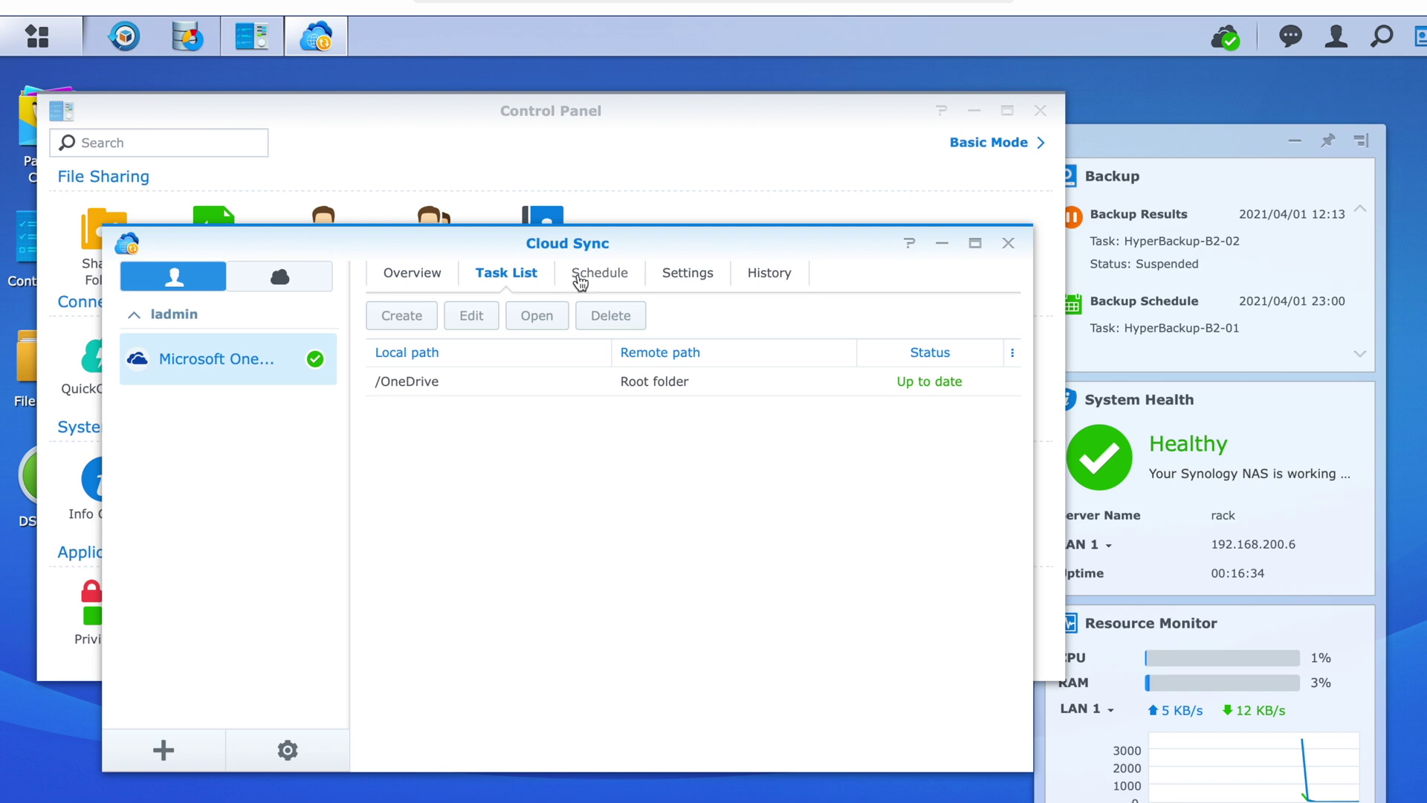
click(606, 277)
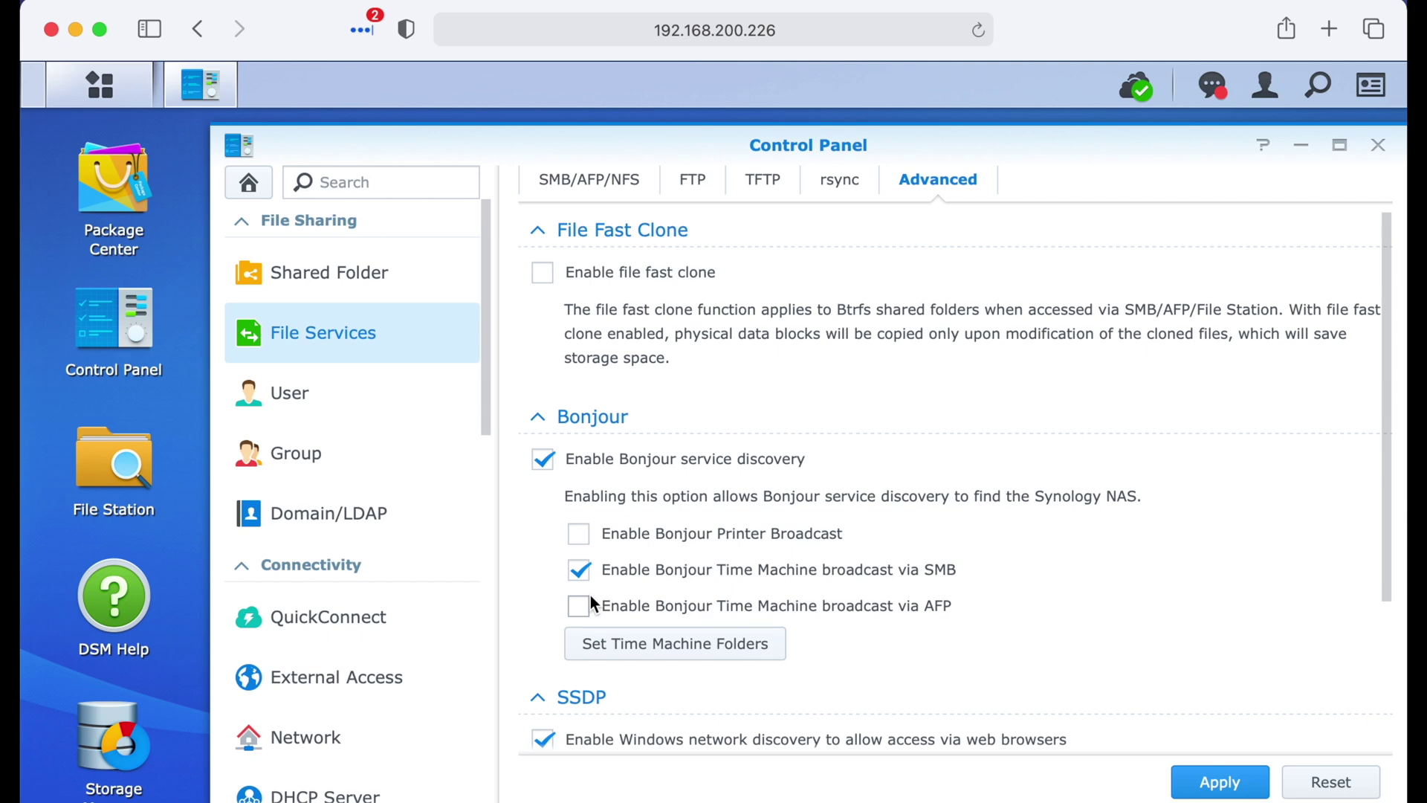
click(647, 645)
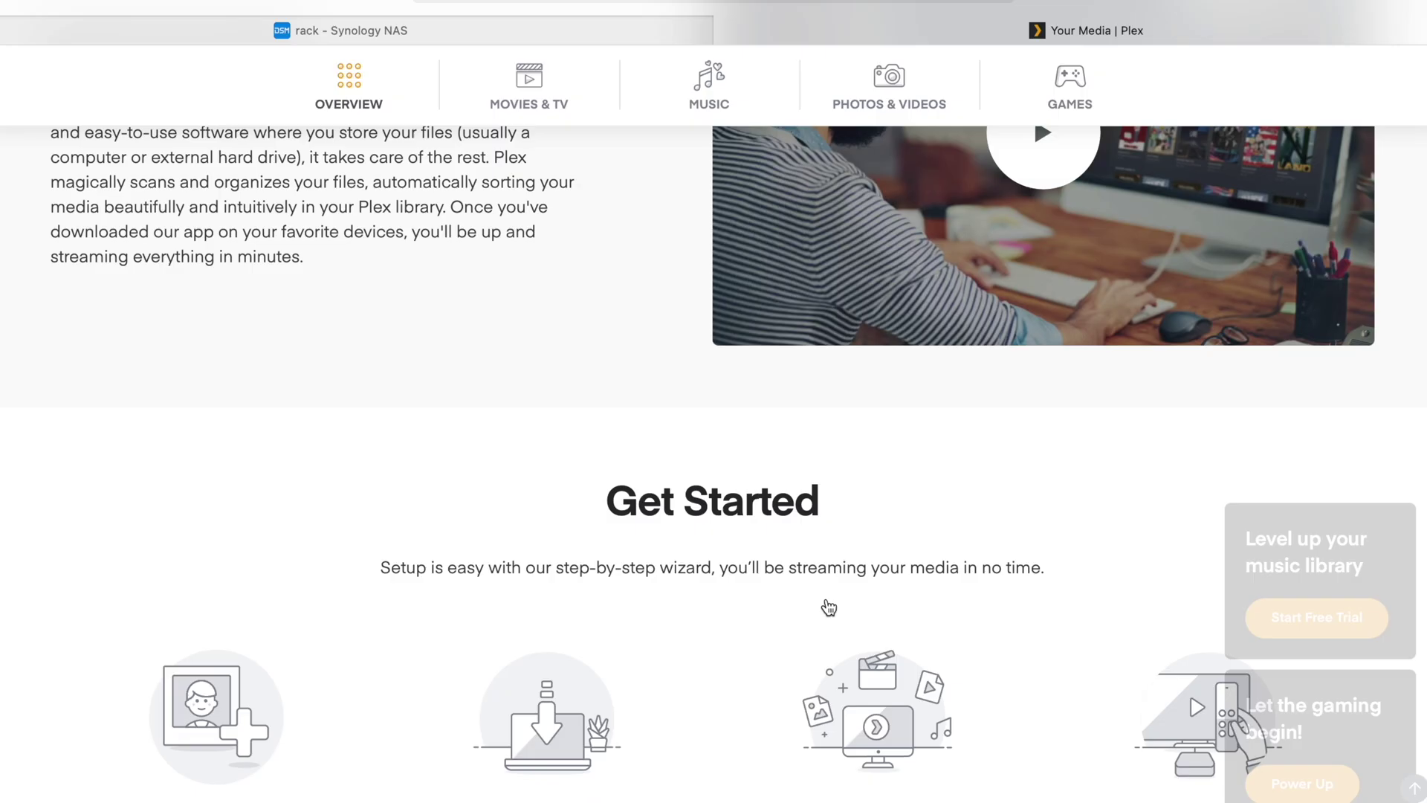
- Scroll the Plex overview past Movies & TV and Music to Photos & Videos
scroll(829, 605, down, 5)
scroll(828, 606, down, 12)
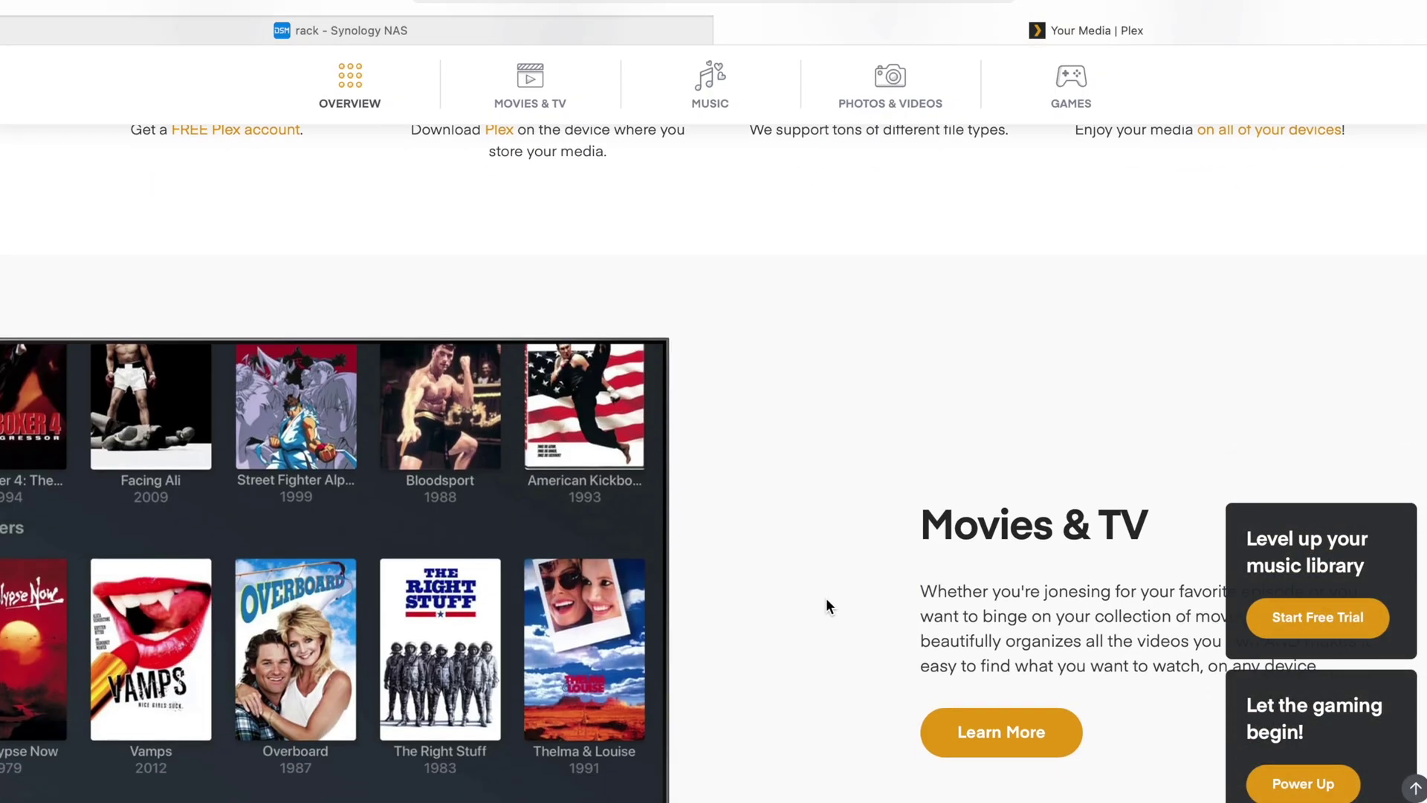
scroll(827, 602, down, 8)
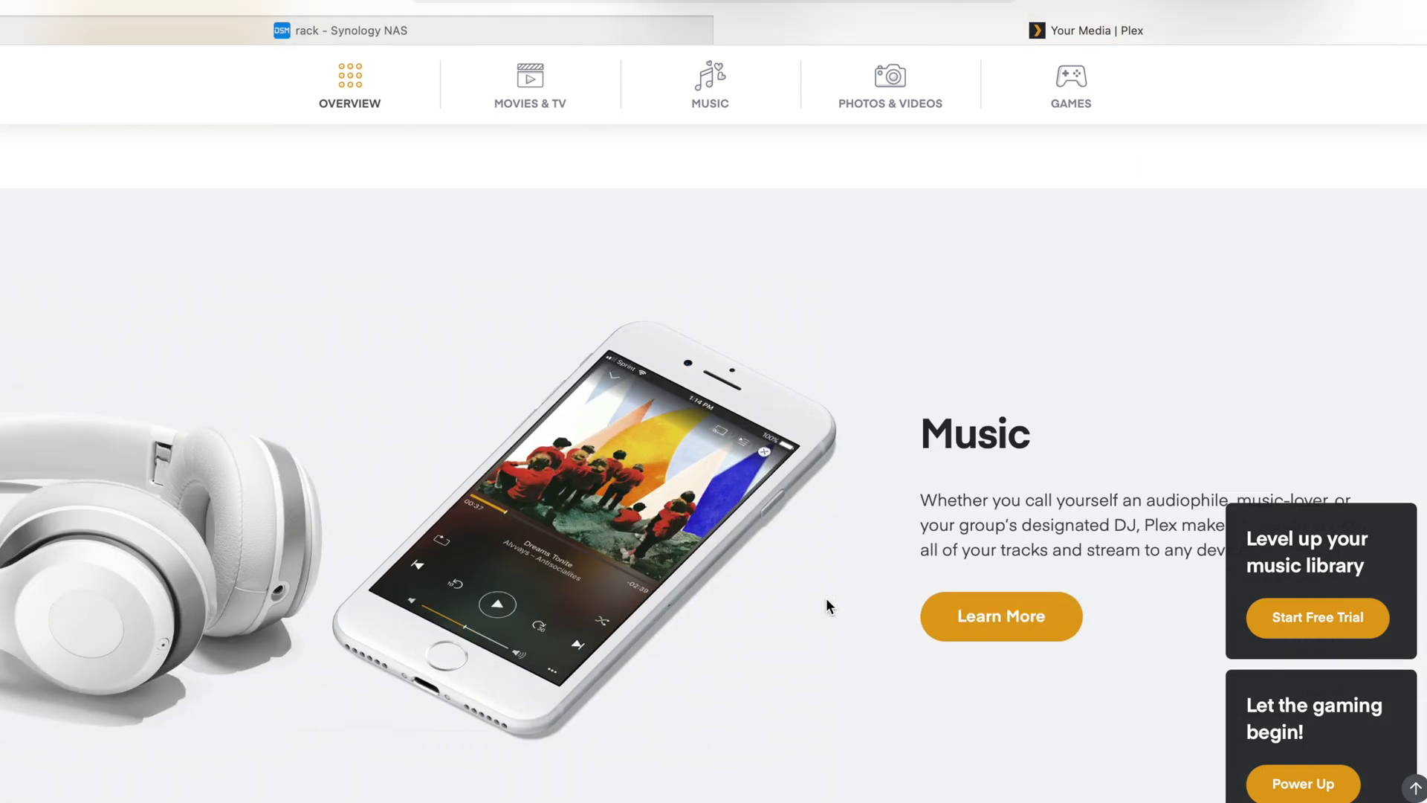
scroll(827, 598, down, 7)
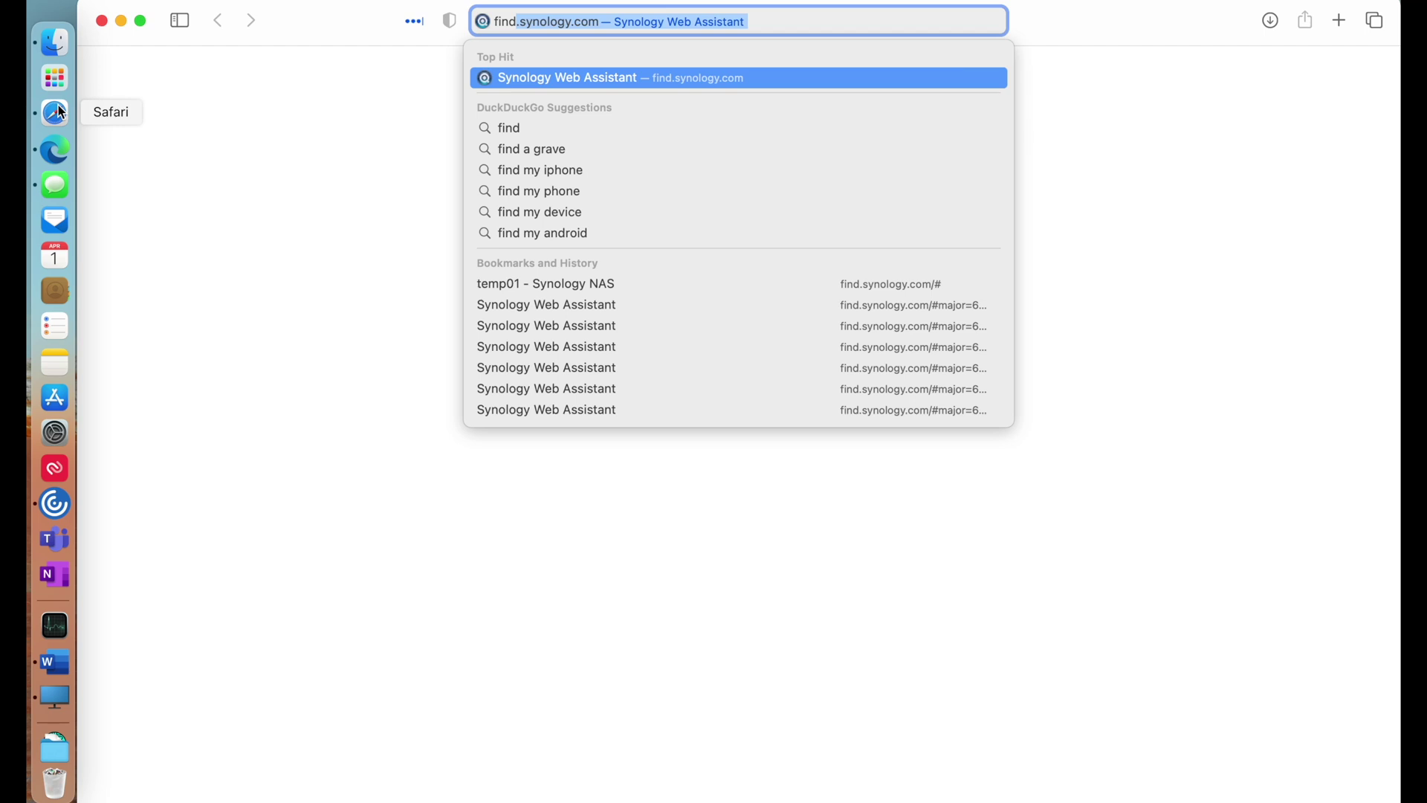
- Load find.synology.com, connect to the RS1221+, and accept the EULA and Privacy Statement
key(Return)
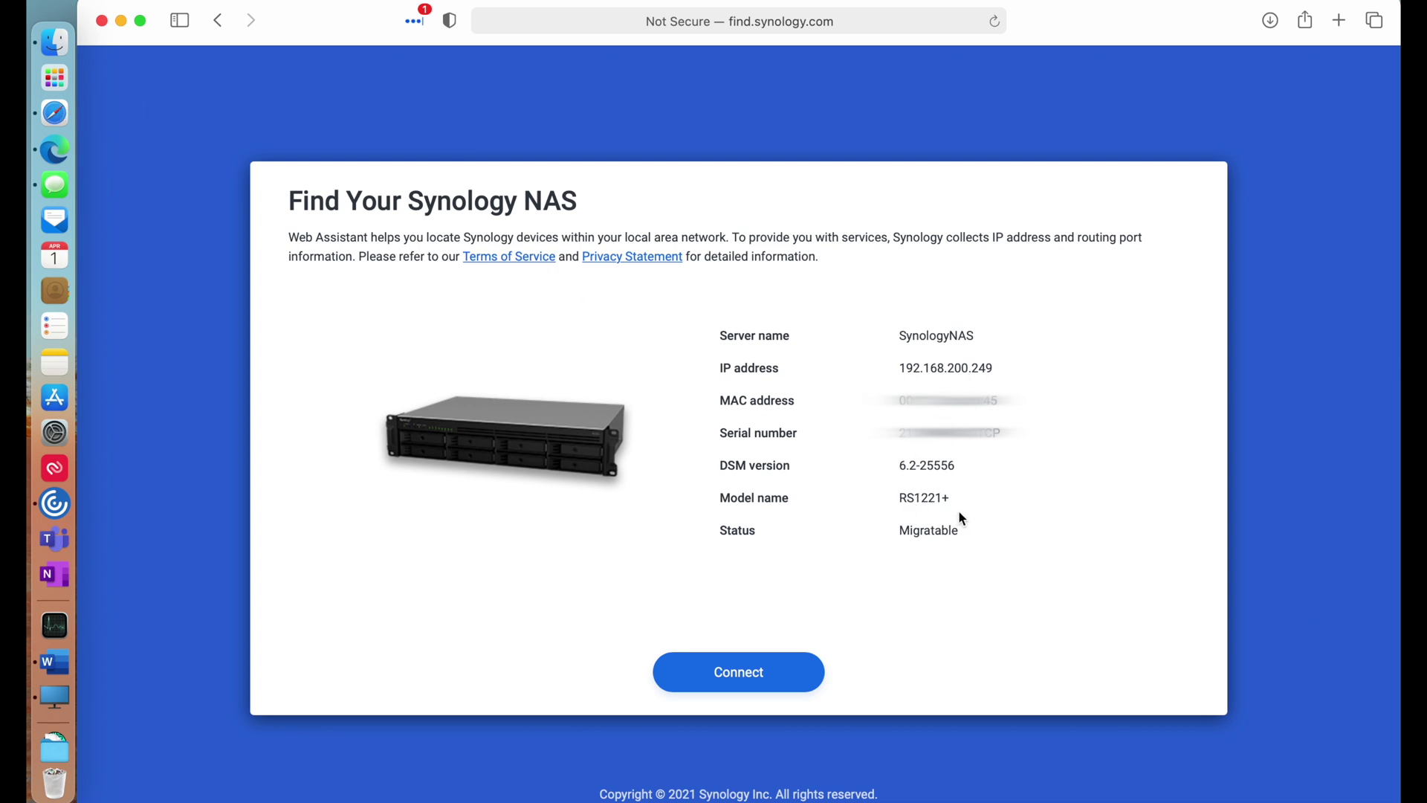
click(739, 673)
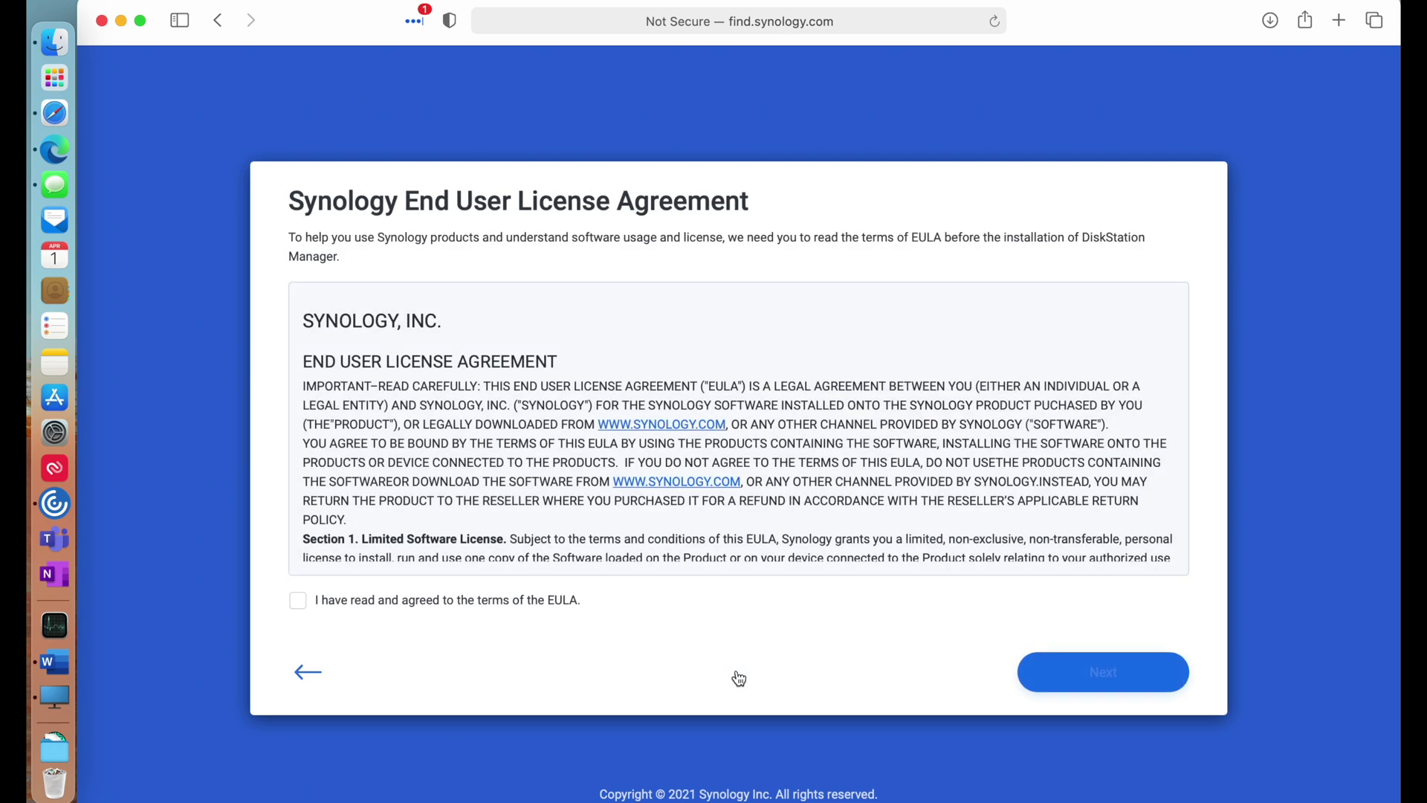
click(297, 600)
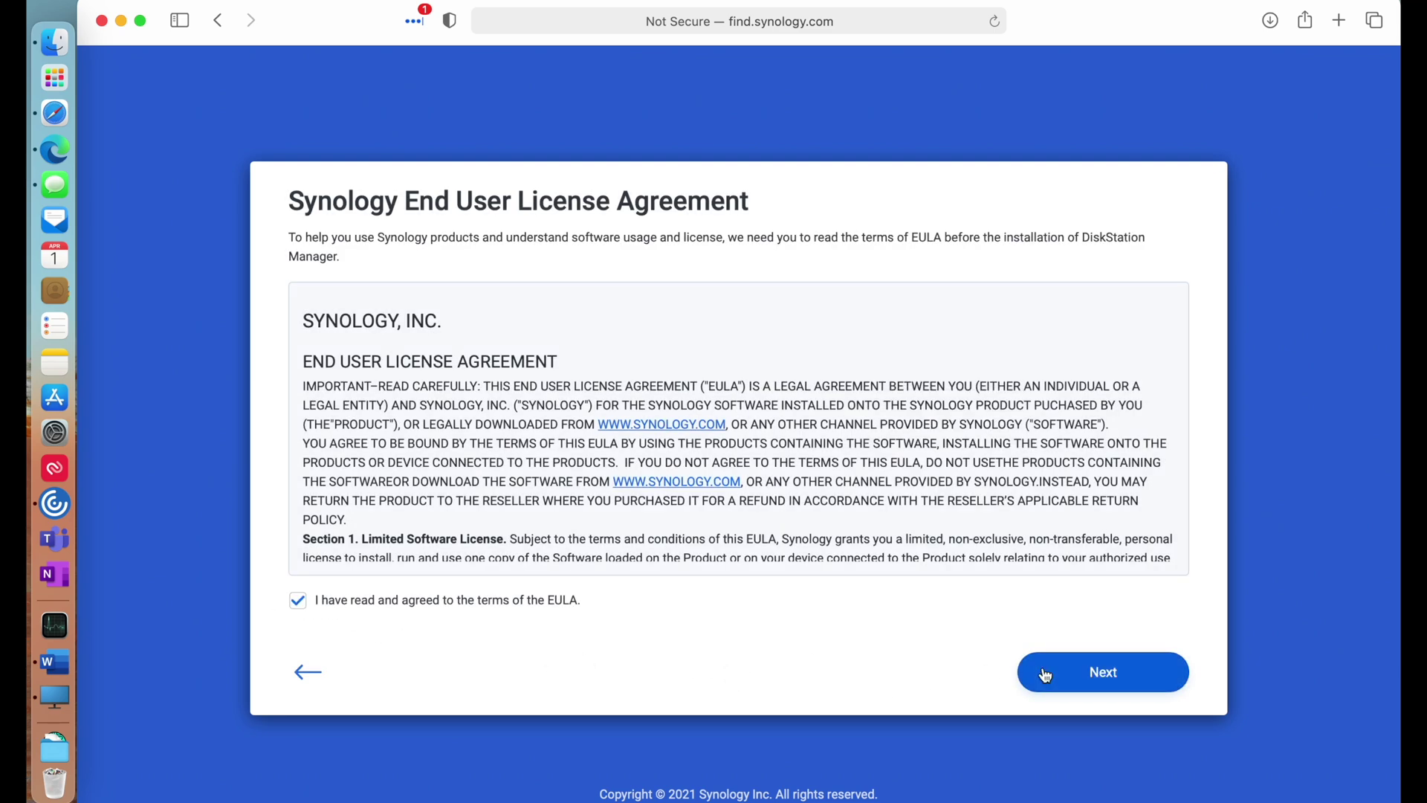
click(1083, 676)
click(1082, 678)
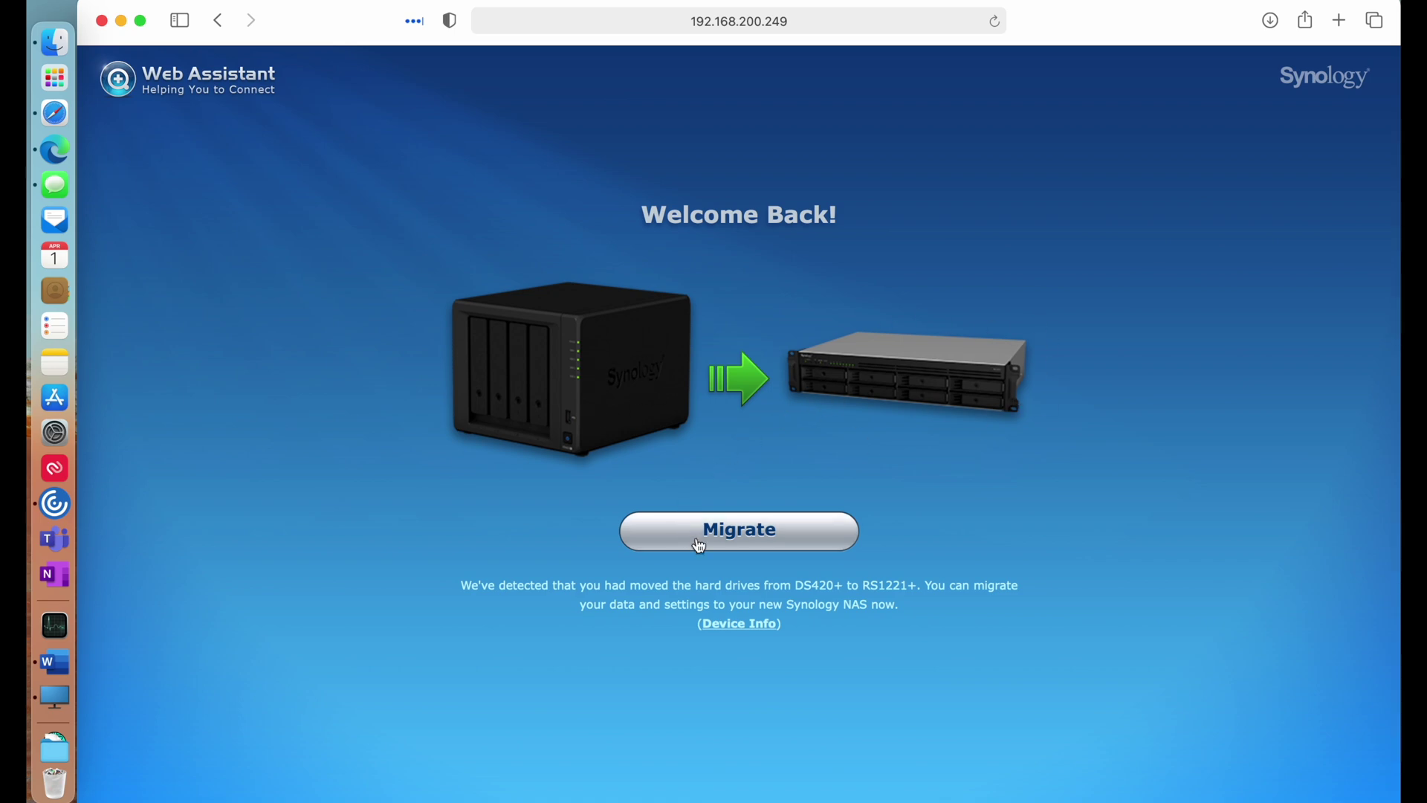
- Choose Migration from the DS420+ drives and install DSM on the RS1221+
click(715, 541)
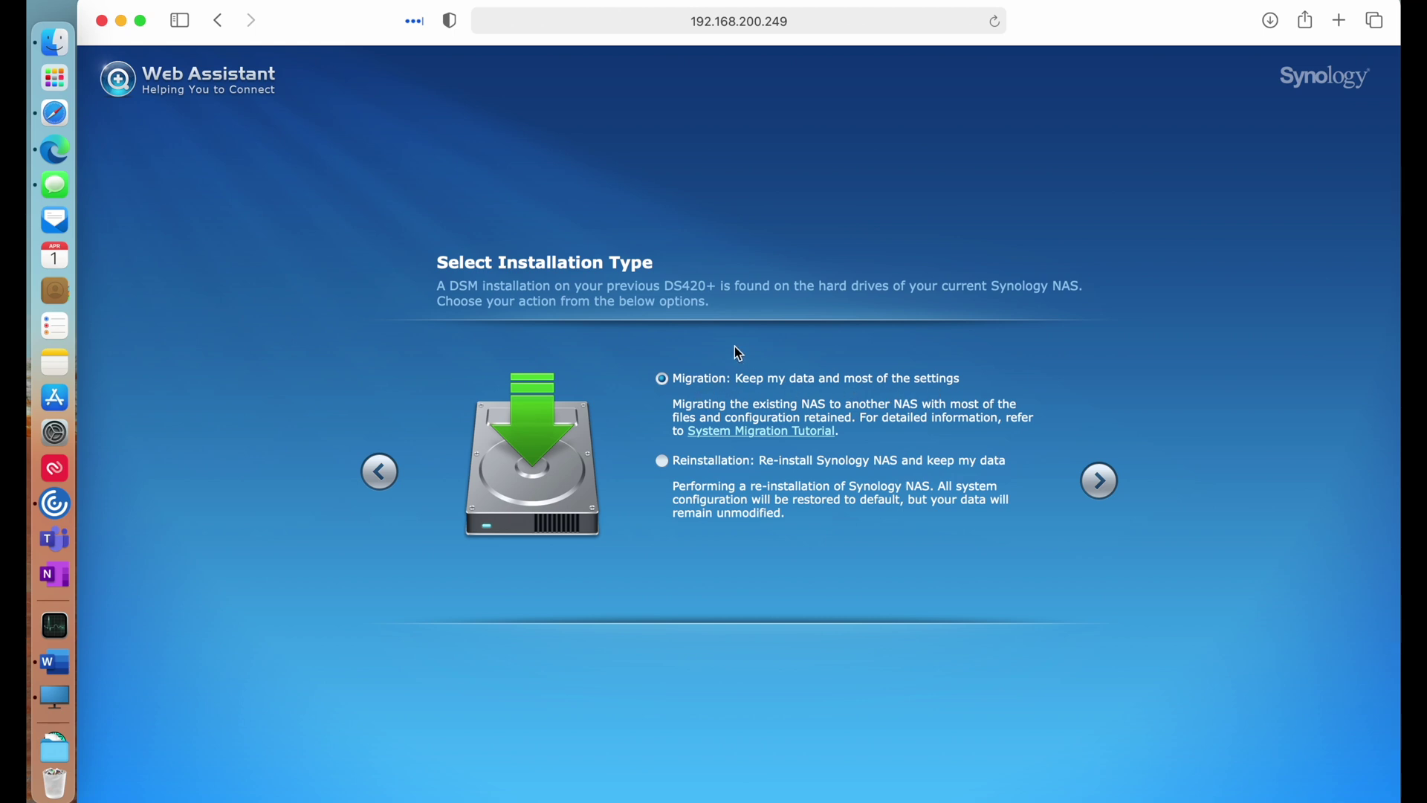
click(1101, 482)
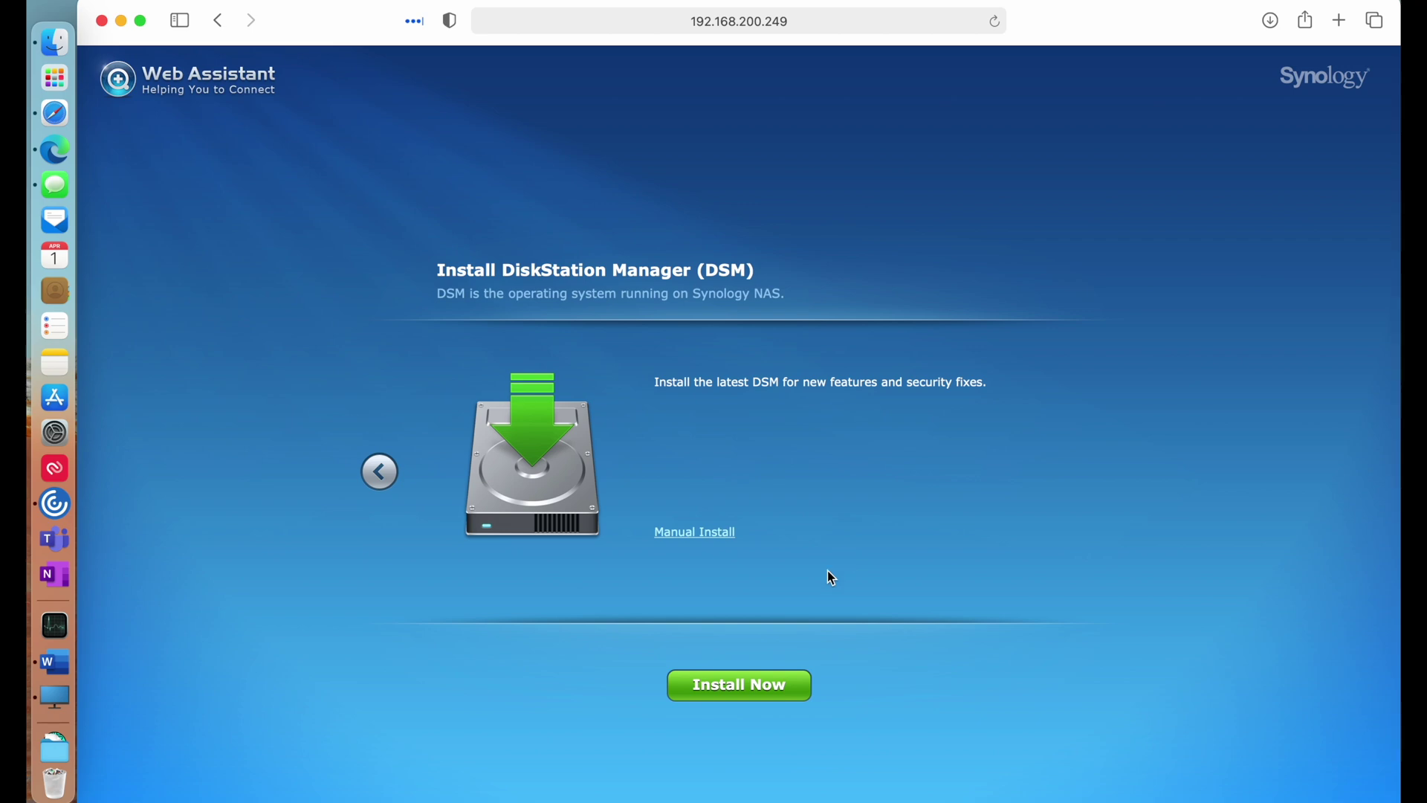
click(728, 683)
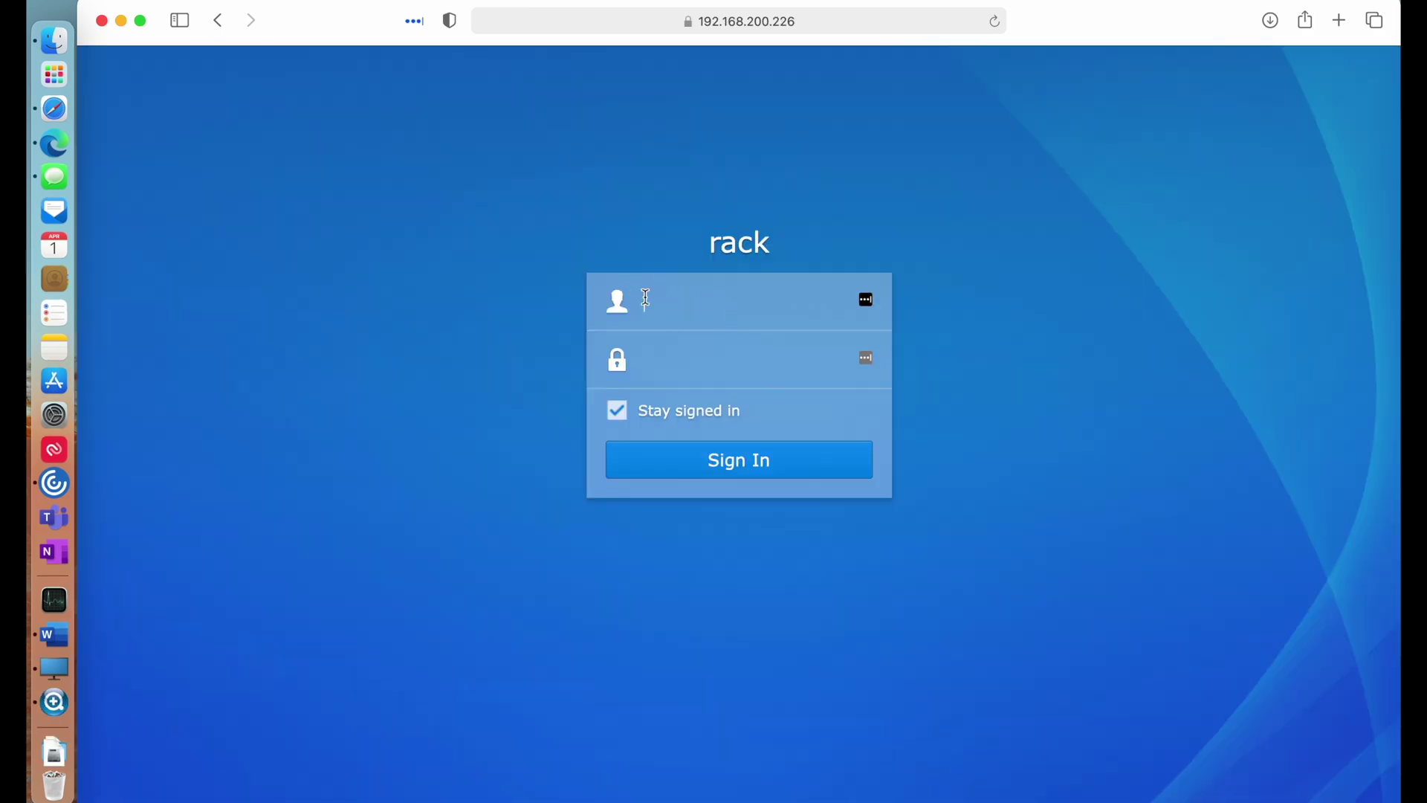
- Sign in to rack as administrator after removing a stray letter from the username
click(658, 320)
key(super+Left)
key(Delete)
key(super+Right)
key(Return)
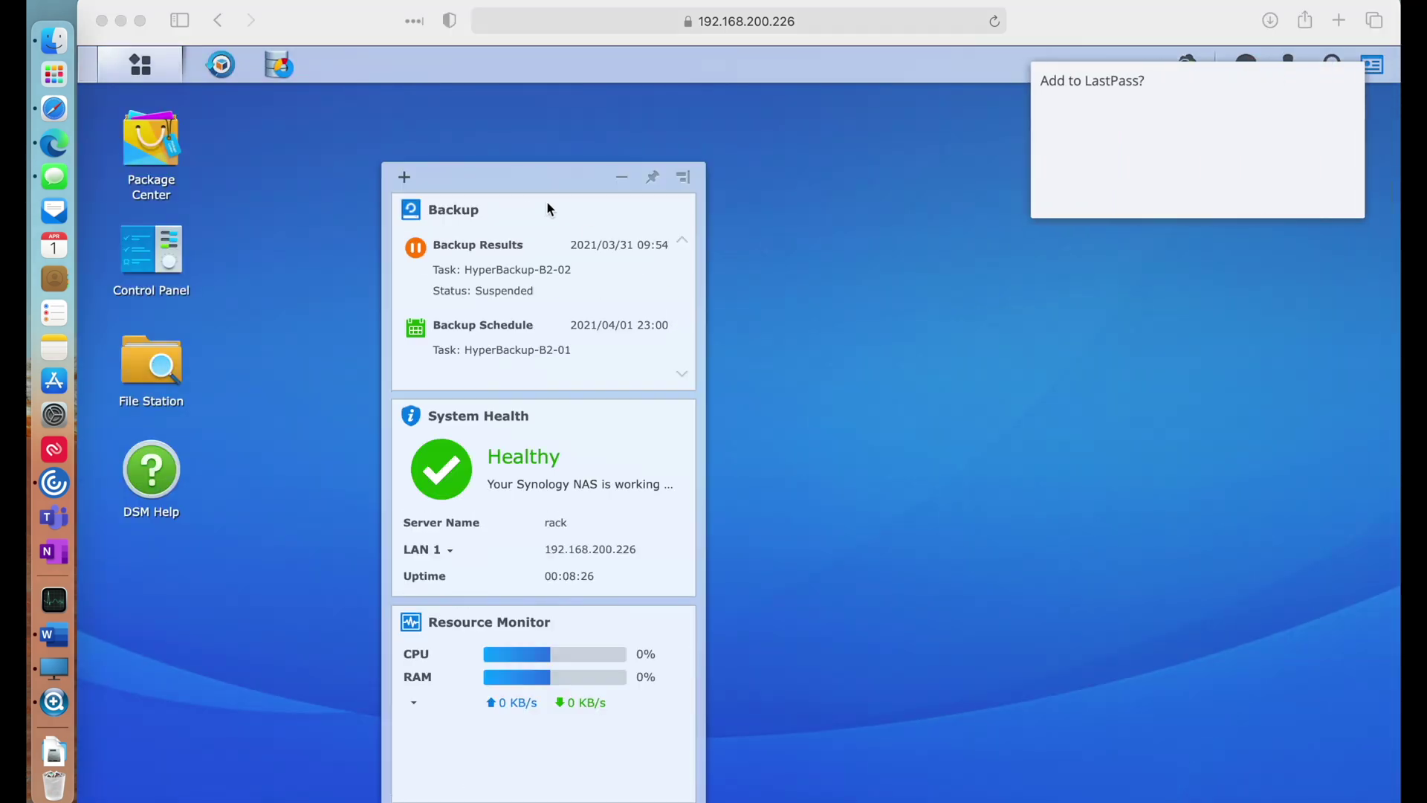
- Move the widget panel right, confirm only LAN 1 is connected, and open Storage Manager
click(752, 192)
drag(536, 185, 1213, 168)
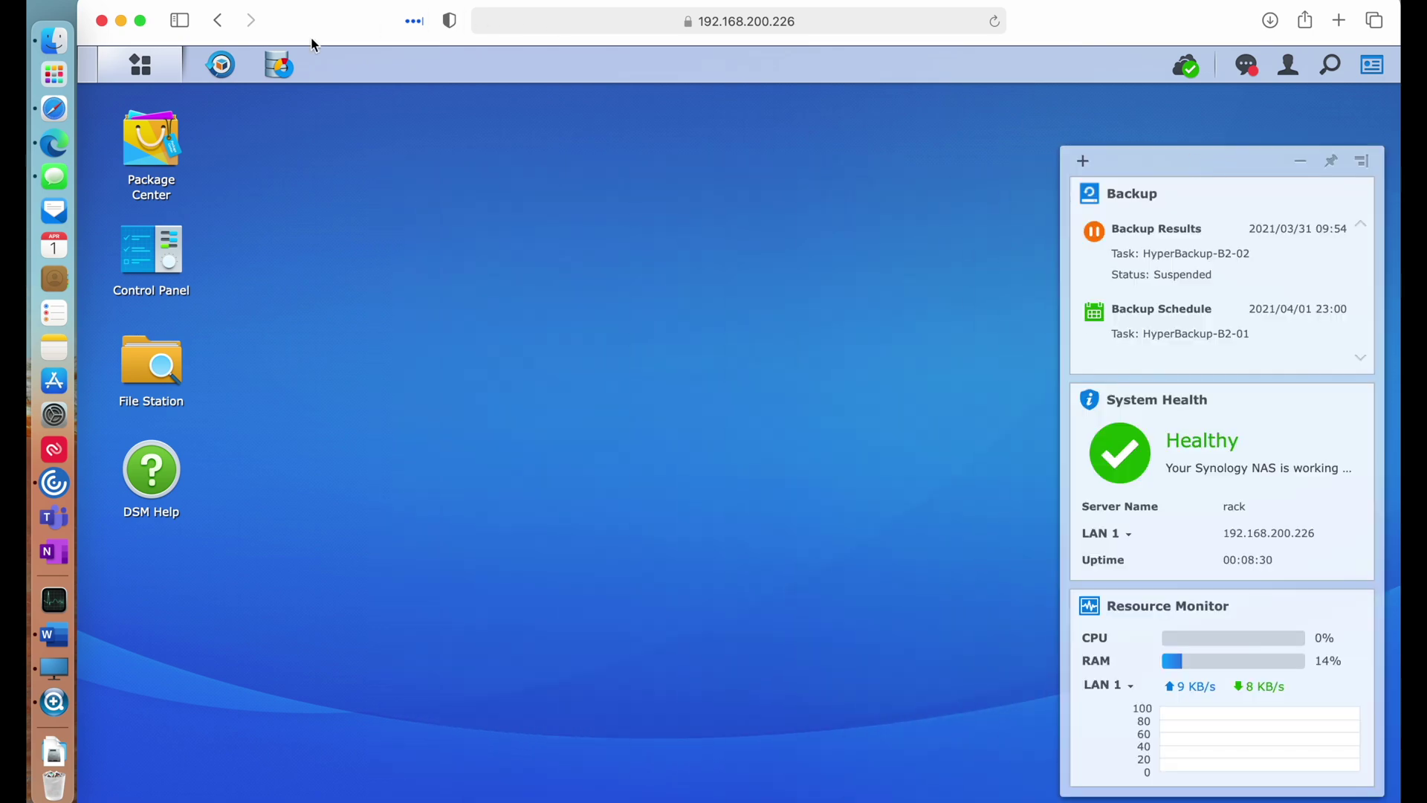
click(220, 64)
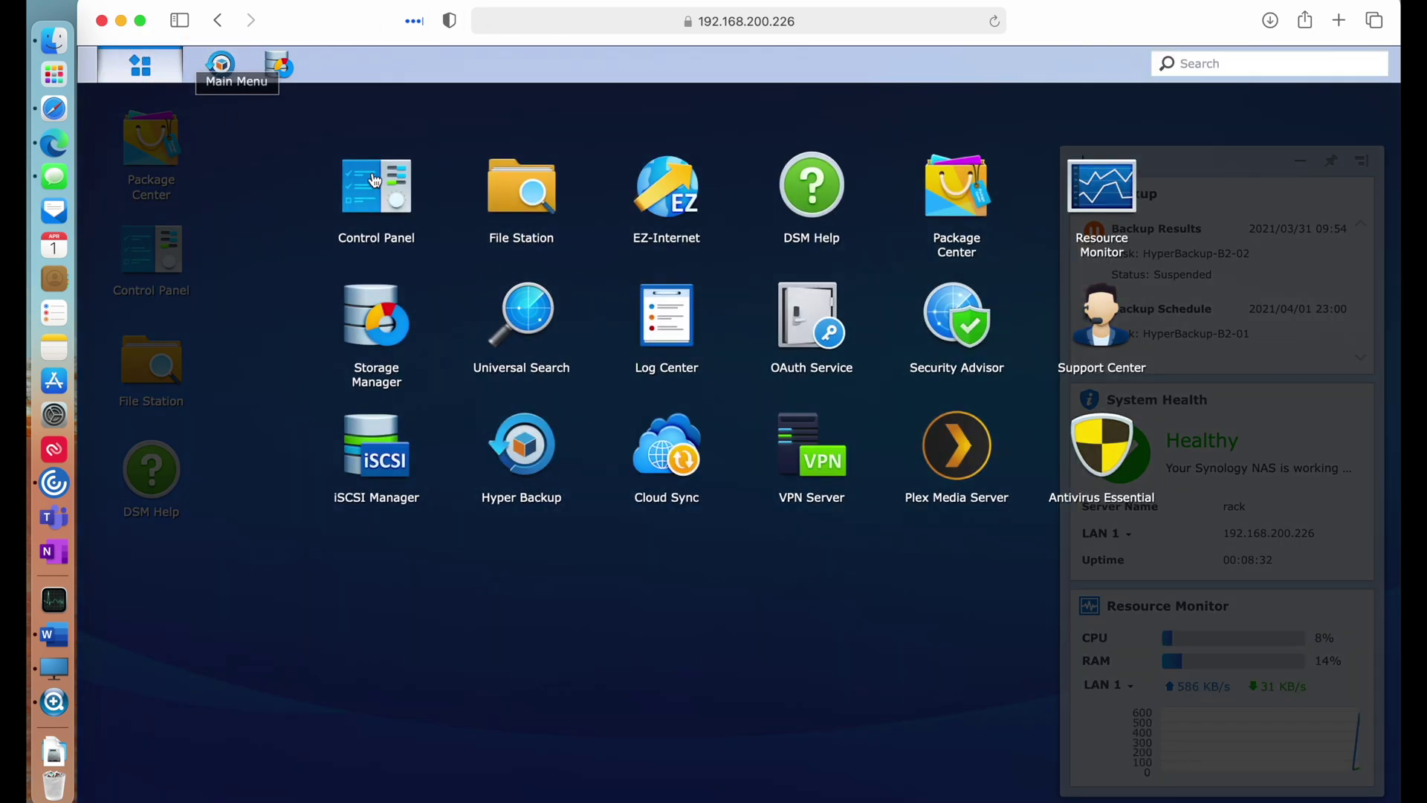
click(375, 181)
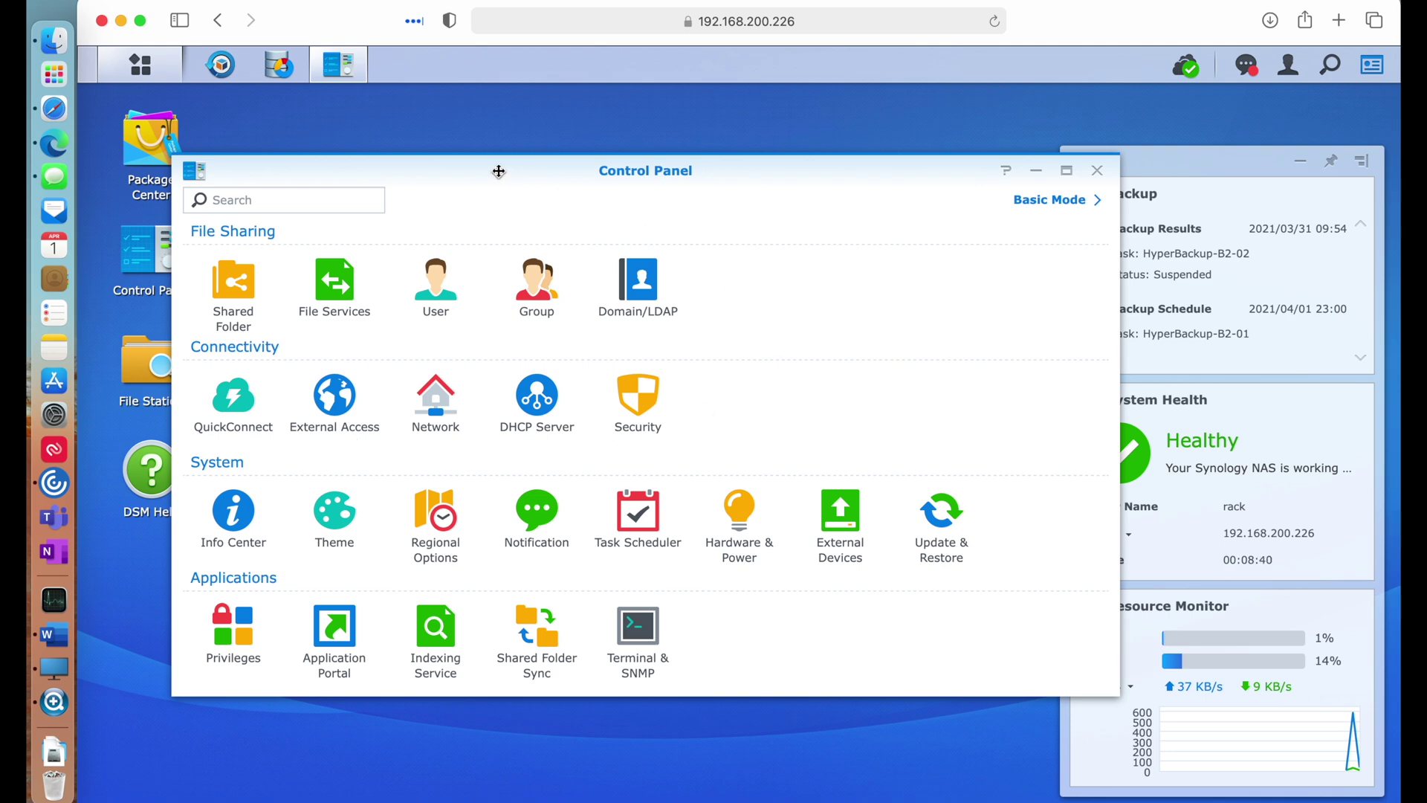
drag(498, 171, 466, 135)
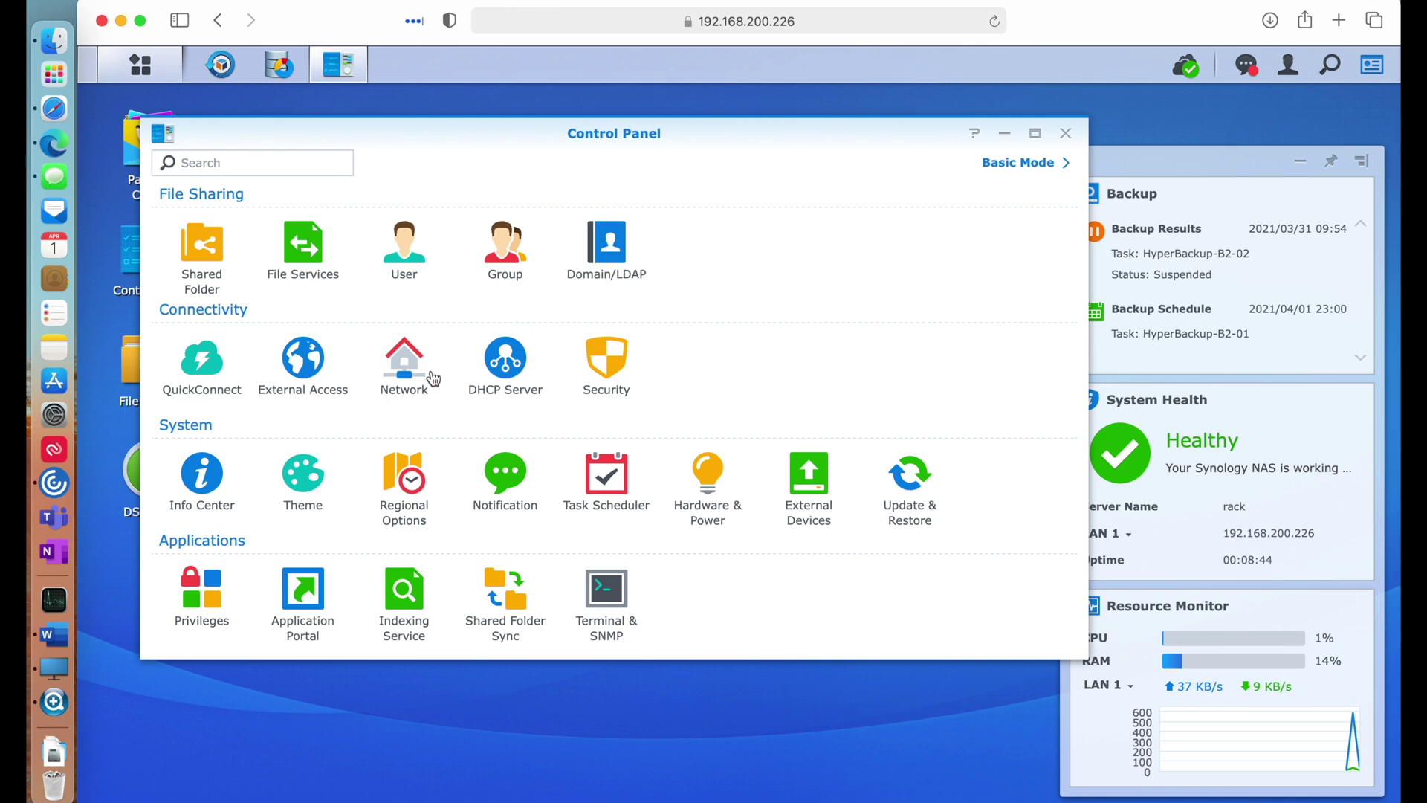
click(409, 364)
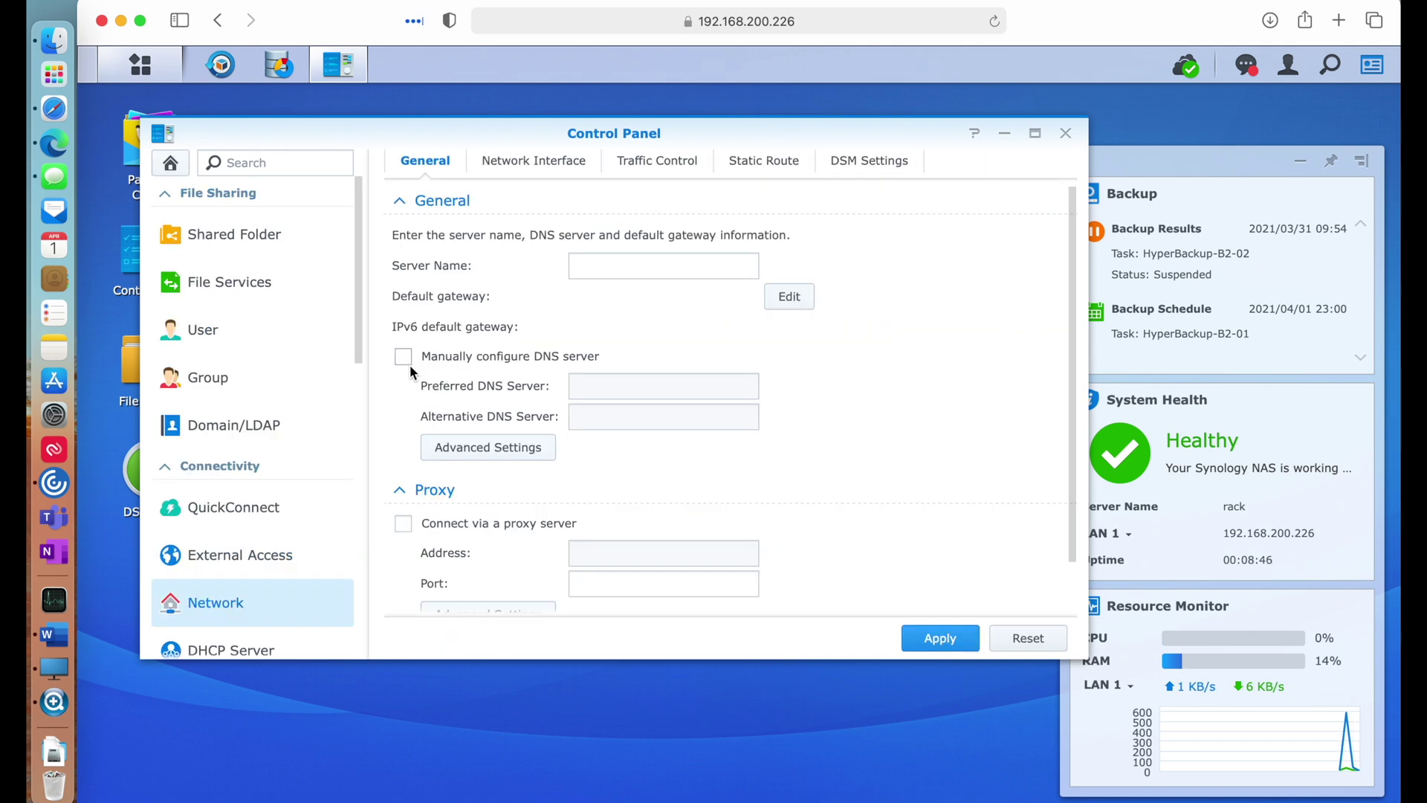
click(533, 162)
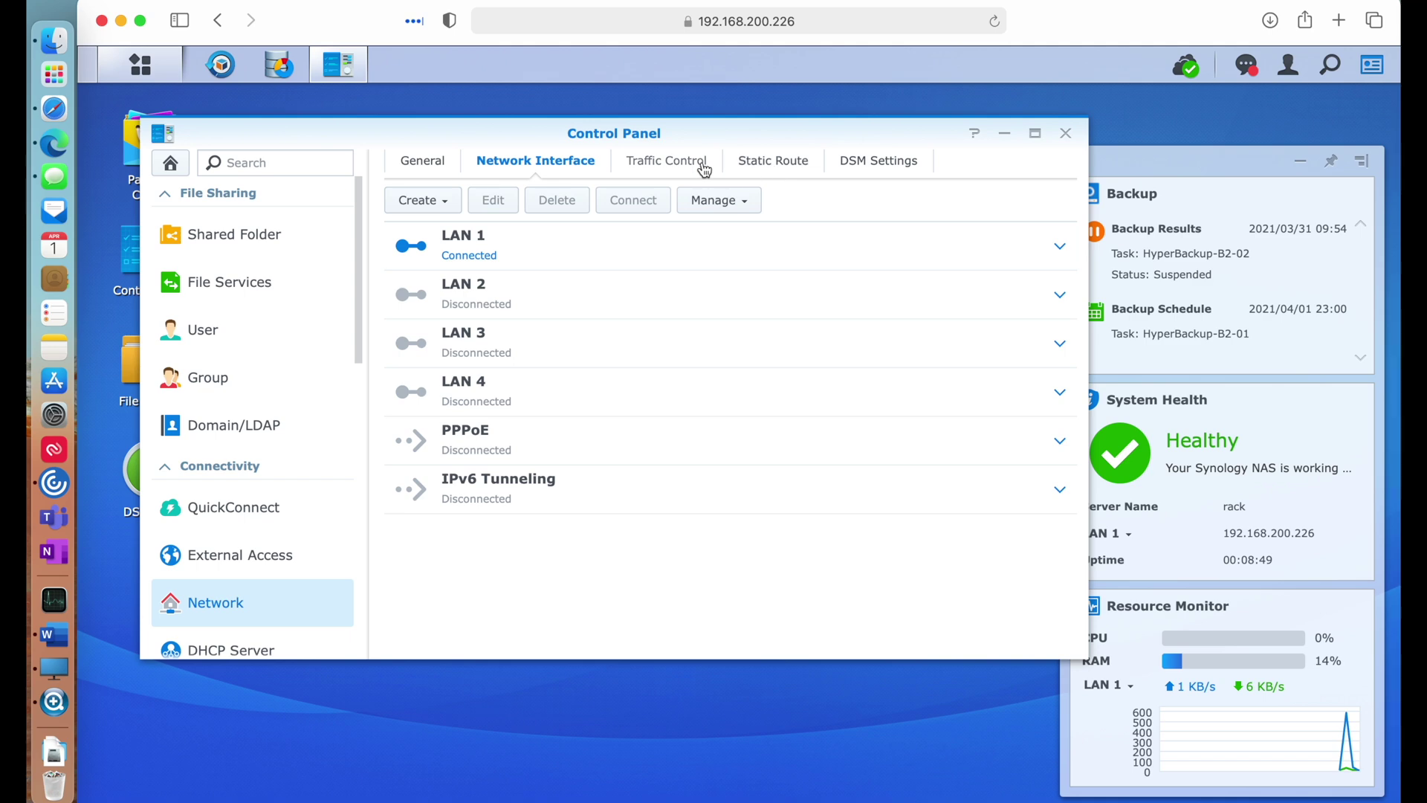
click(280, 67)
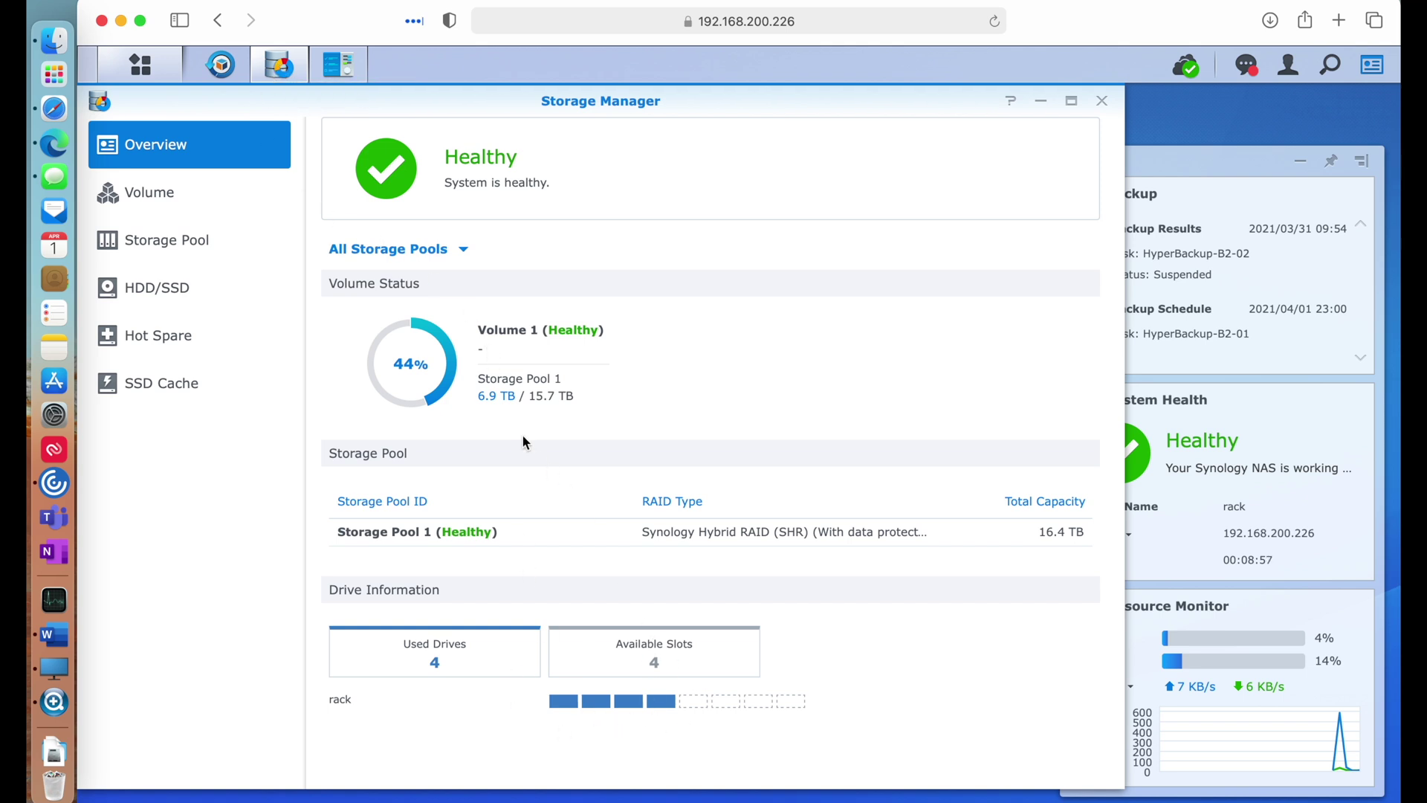
- Review Volume 1 and Storage Pool 1's four healthy 5.46 TB drives, then open File Station
click(182, 210)
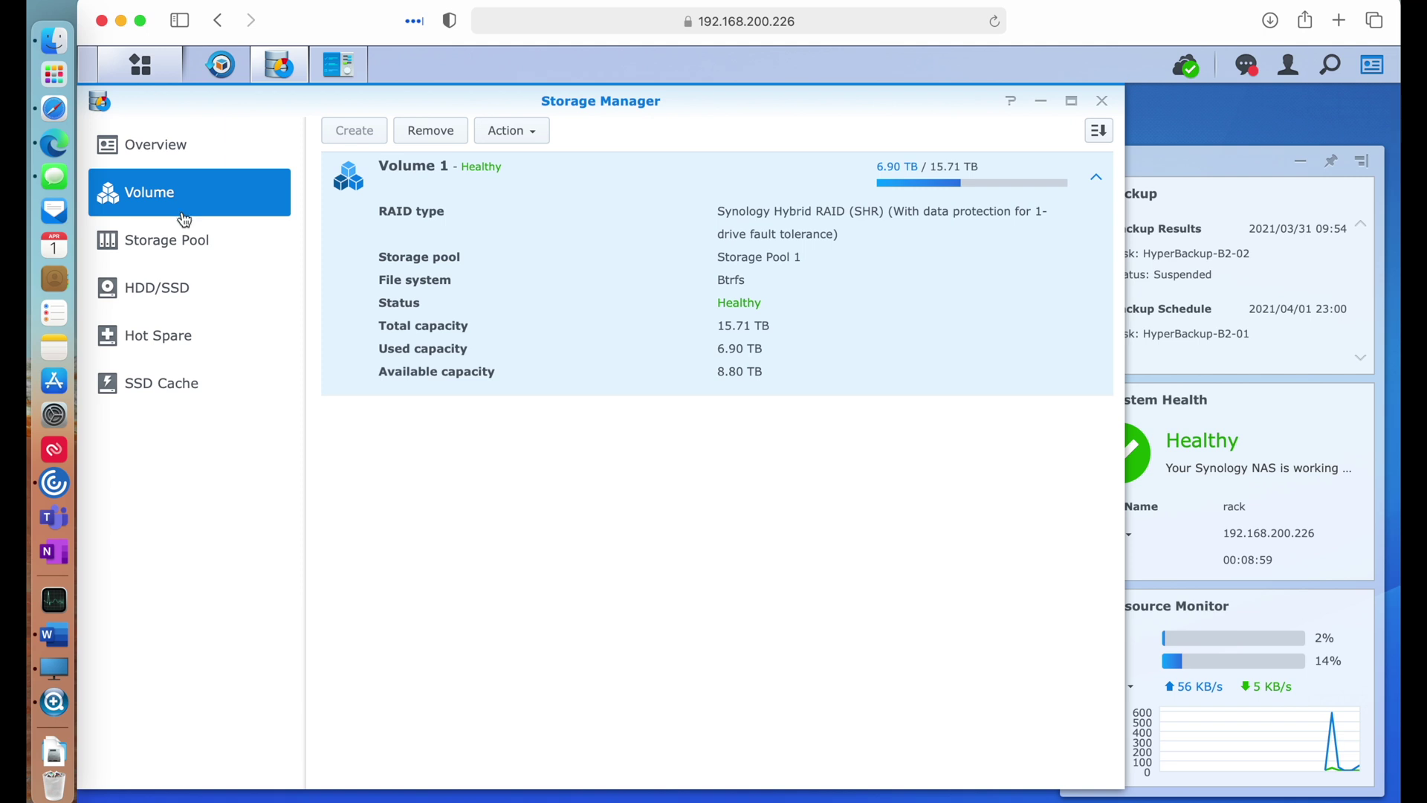
click(201, 238)
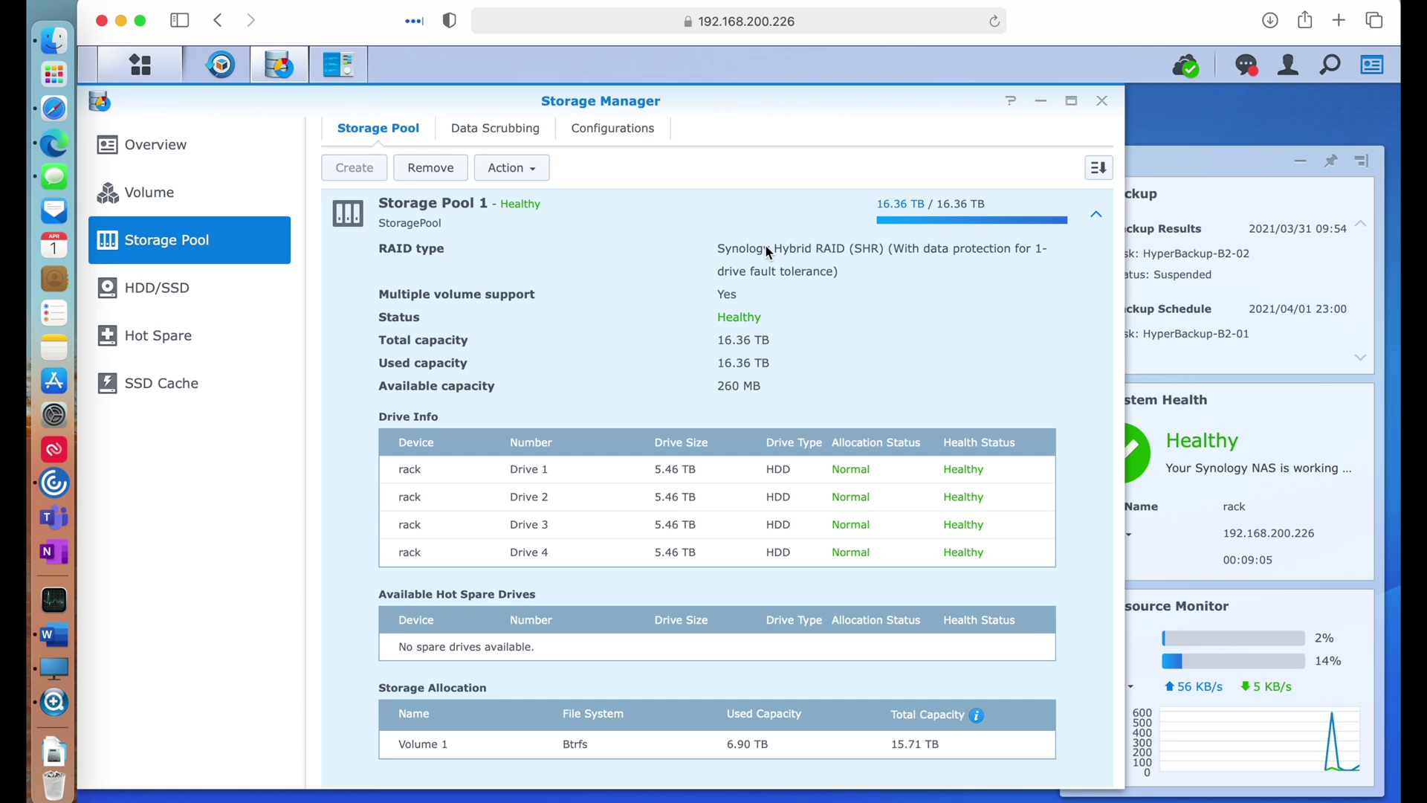
click(152, 73)
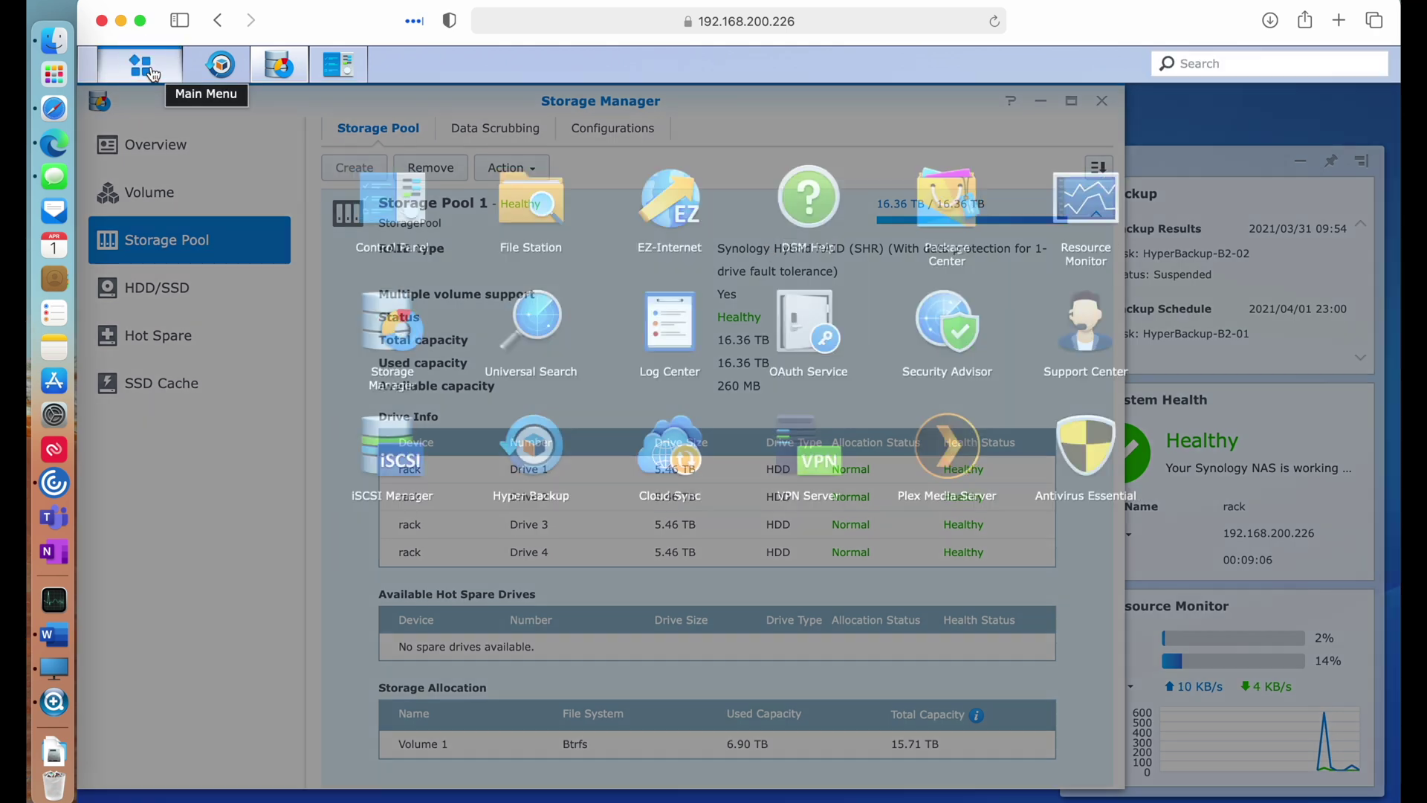
click(520, 189)
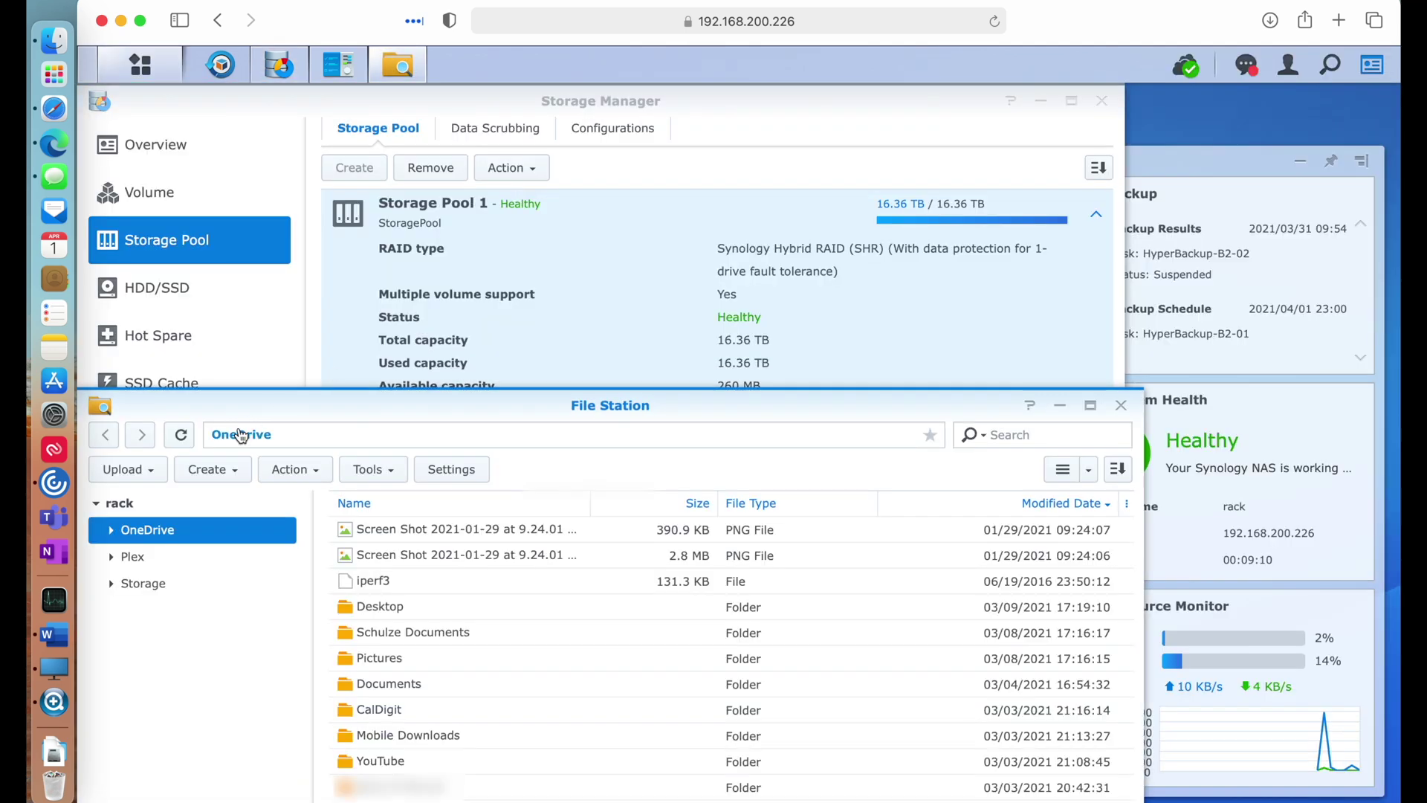
- List the subfolders of Storage in File Station, then bring up Hyper Backup's Backblaze B2 task
drag(285, 396, 479, 88)
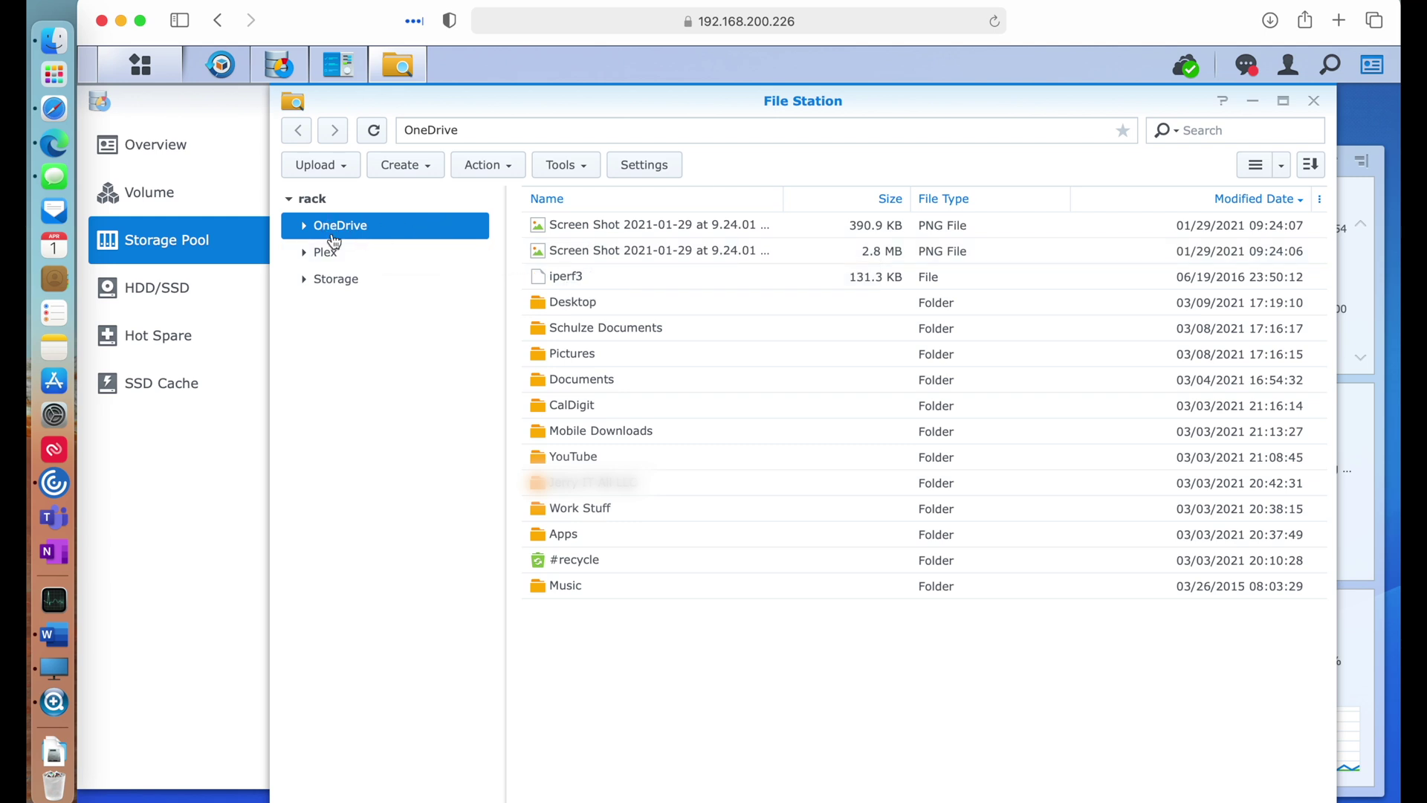
click(304, 282)
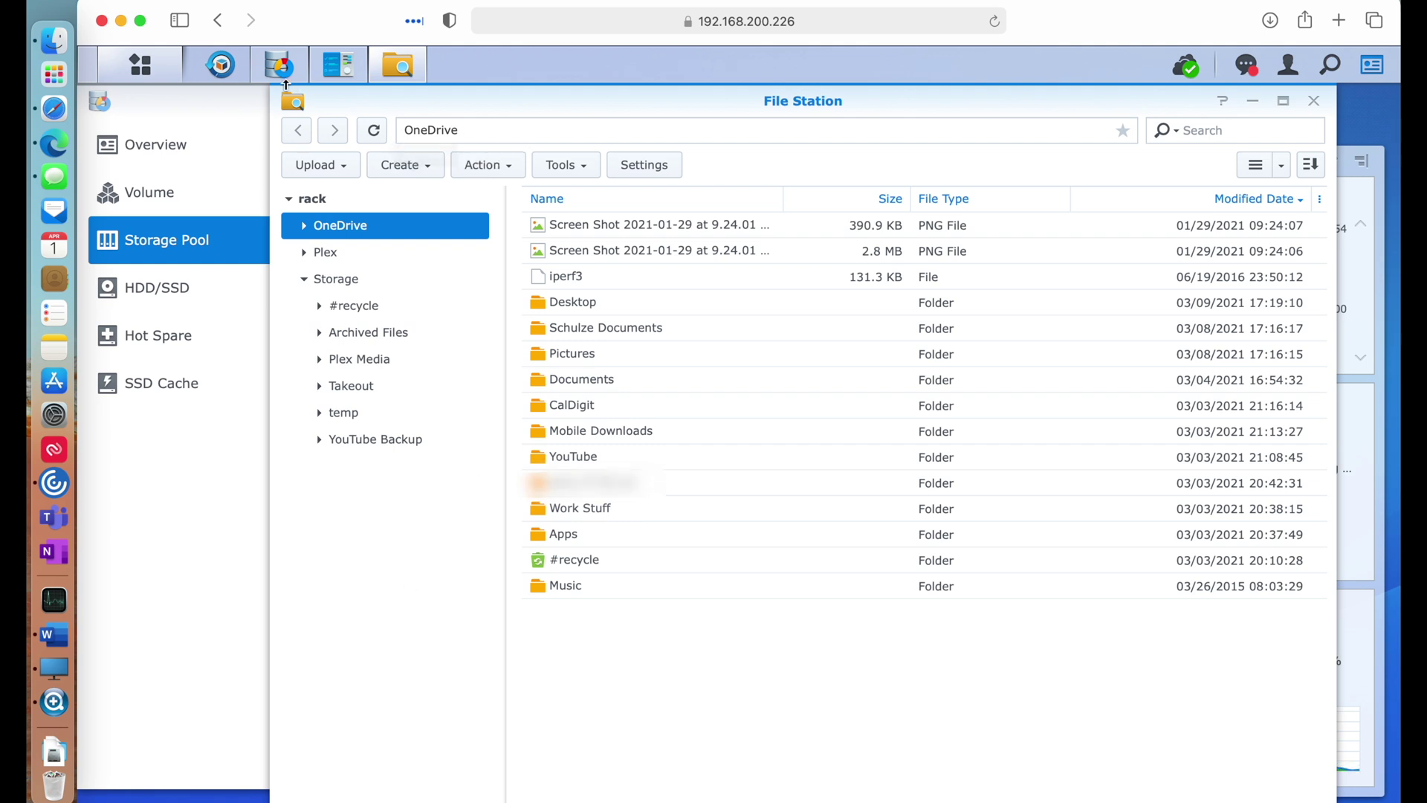
click(220, 64)
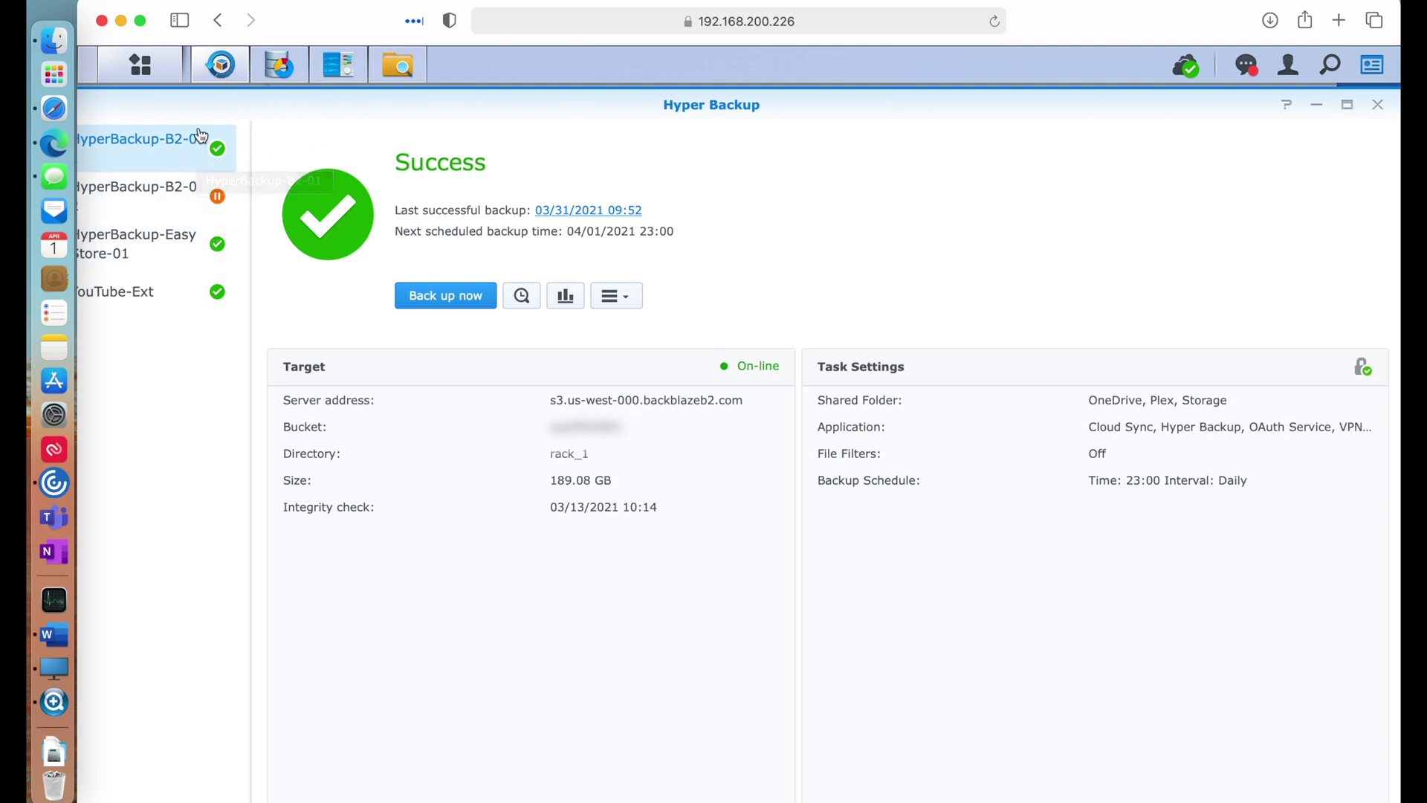
- Review the EasyStore task, then HyperBackup-B2-02, suspended at 22% with 685.39 GB to Backblaze B2
click(178, 250)
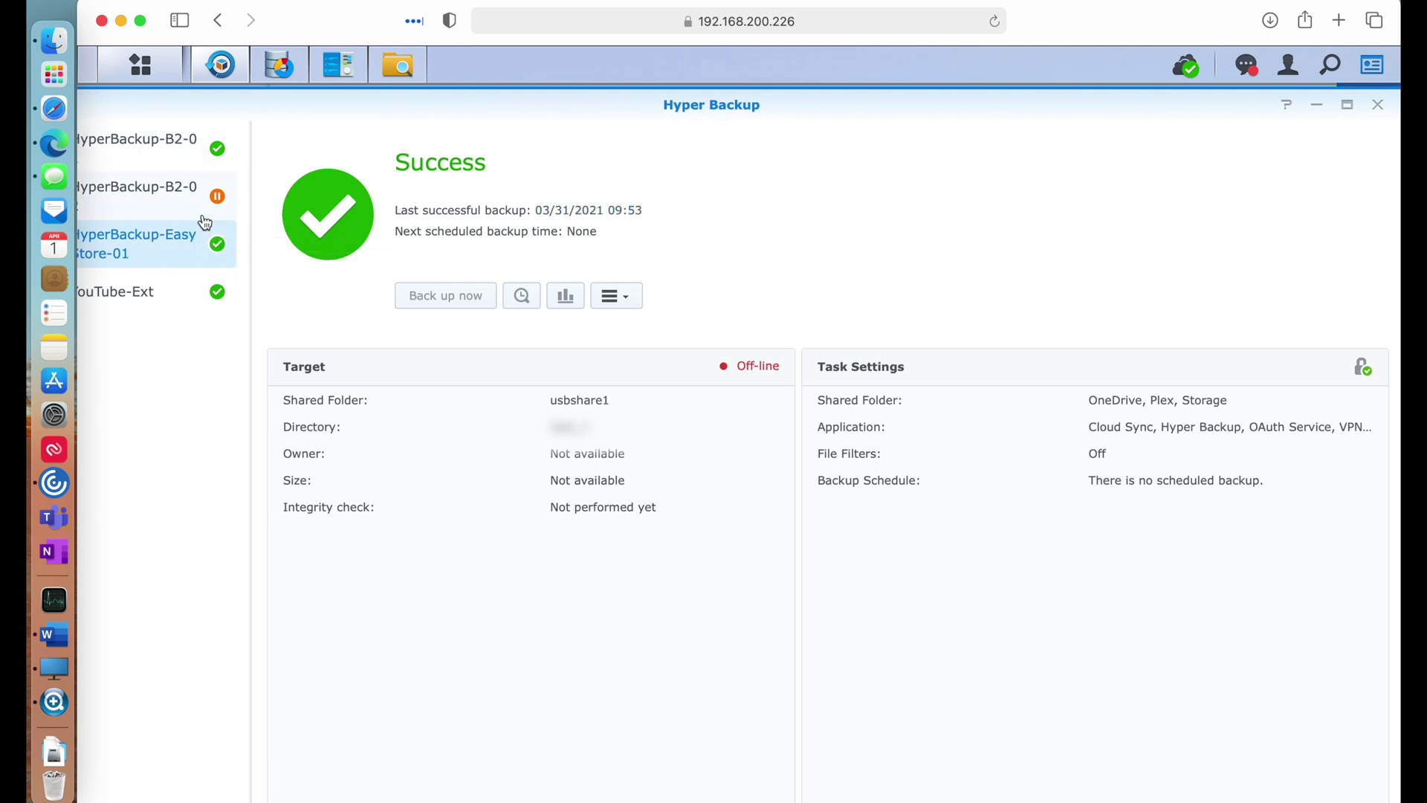
click(172, 204)
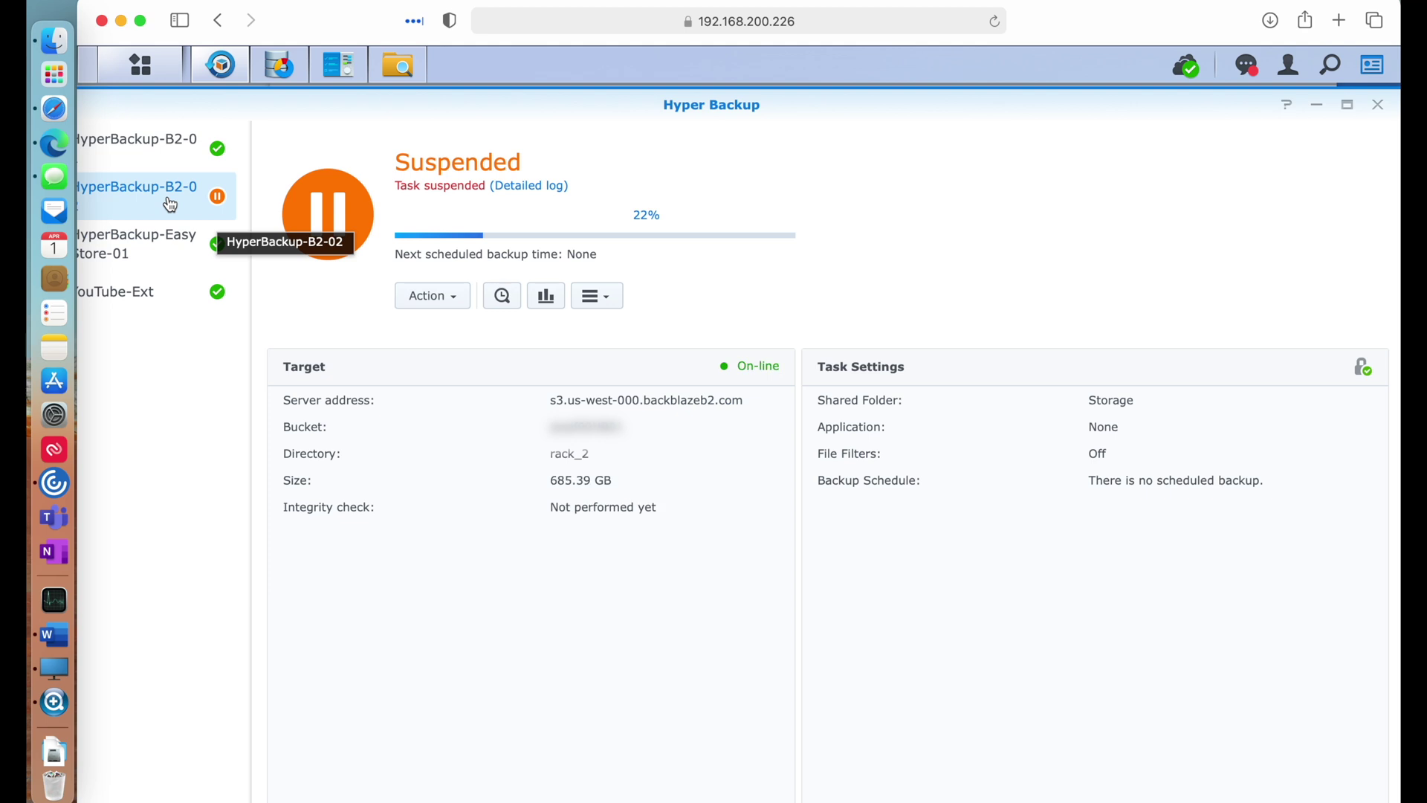